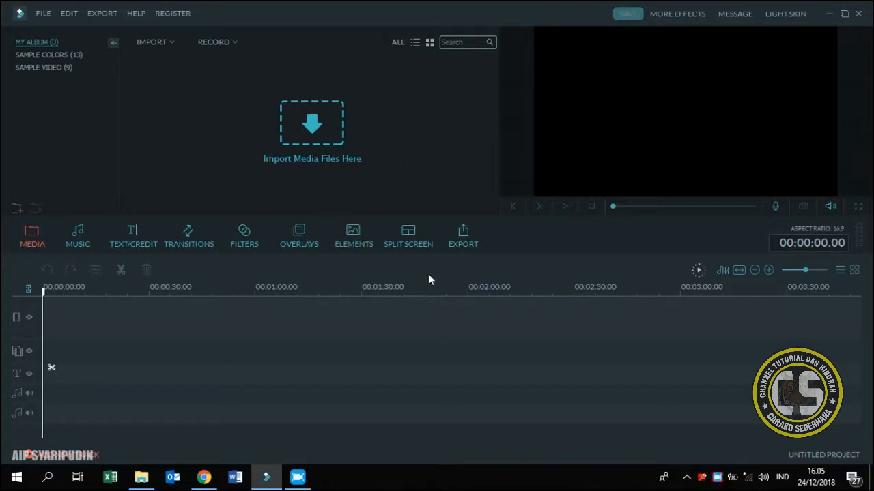
# - Import the "upin dan ipin" audio file from the Rekaman MM folder on drive D into the media library
pyautogui.moveTo(362, 293); pyautogui.dragTo(208, 311)
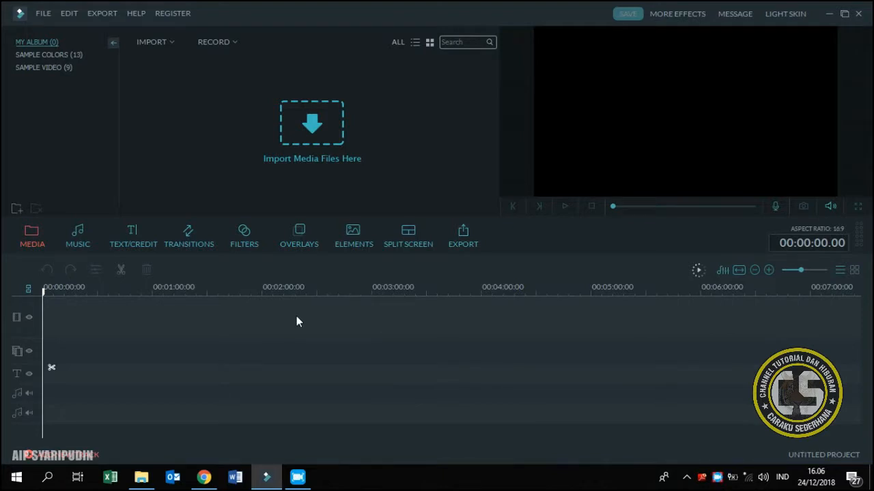
pyautogui.click(325, 139)
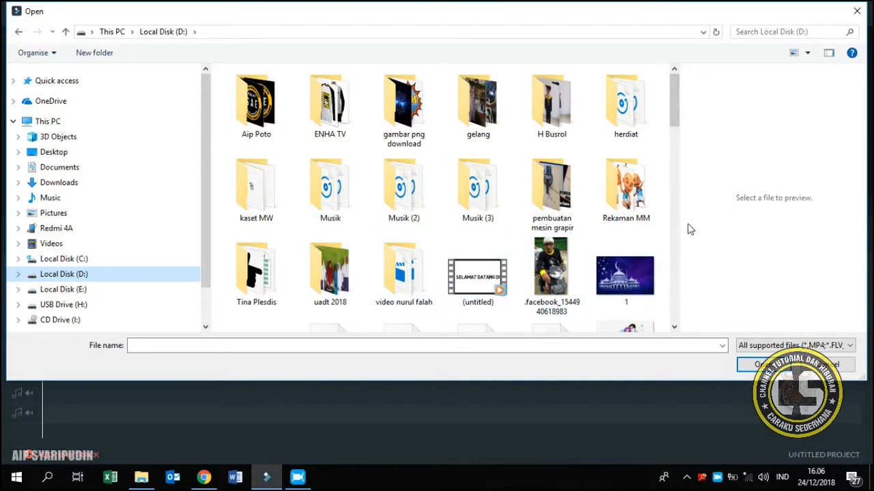
pyautogui.doubleClick(641, 209)
pyautogui.click(245, 313)
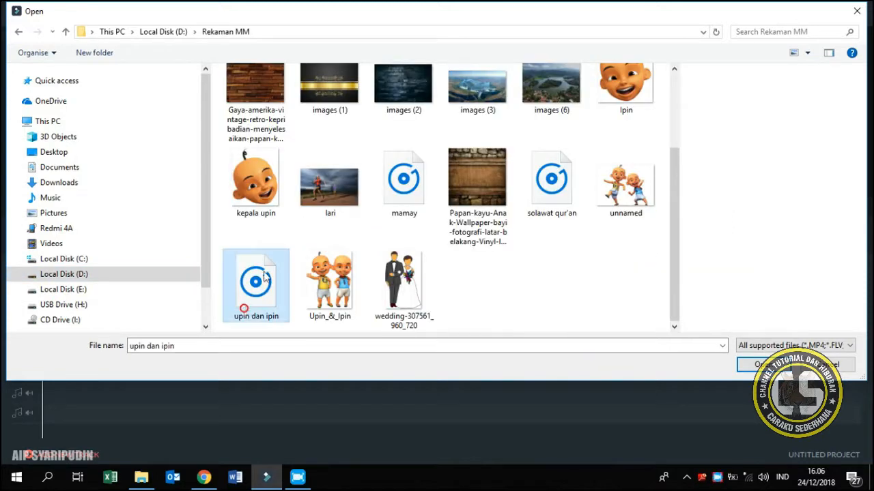
pyautogui.click(756, 365)
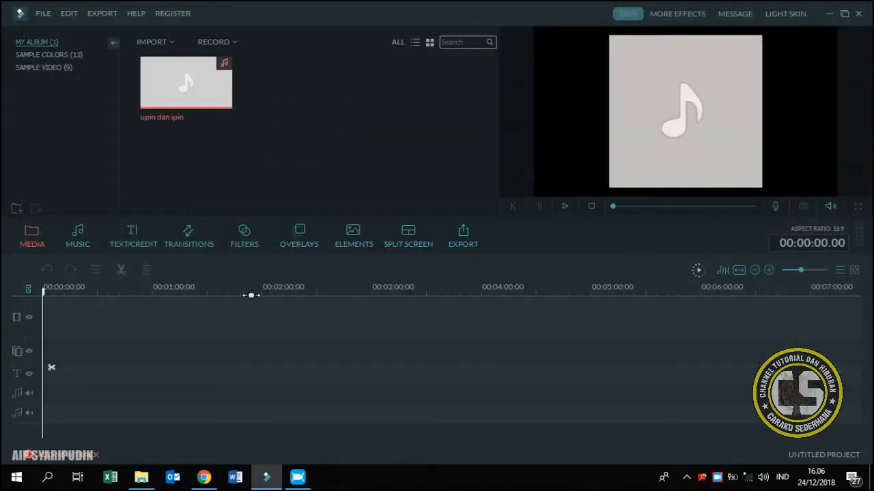
# - Place the White sample color at the start of the main video track
pyautogui.moveTo(247, 291); pyautogui.dragTo(548, 307)
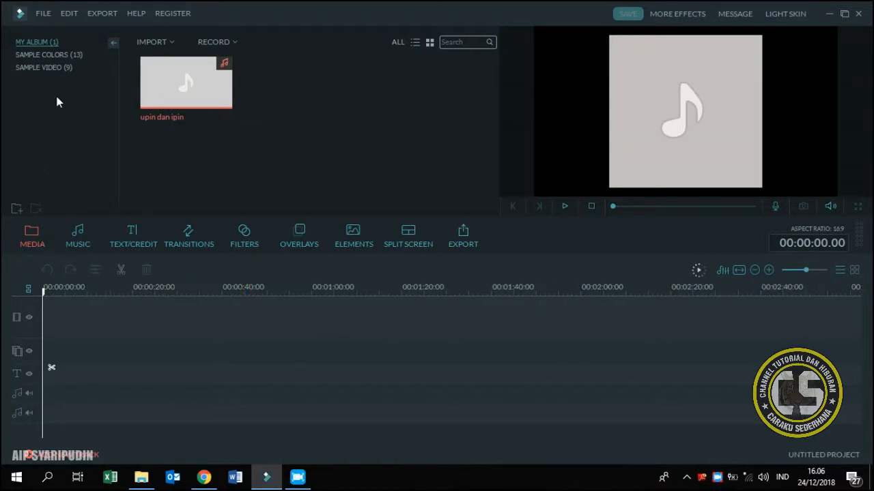
pyautogui.click(48, 56)
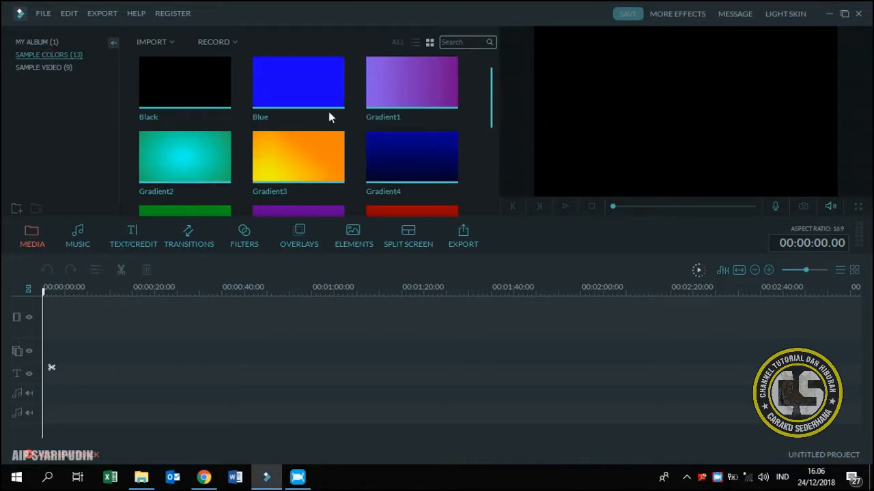
pyautogui.moveTo(493, 99); pyautogui.dragTo(496, 191)
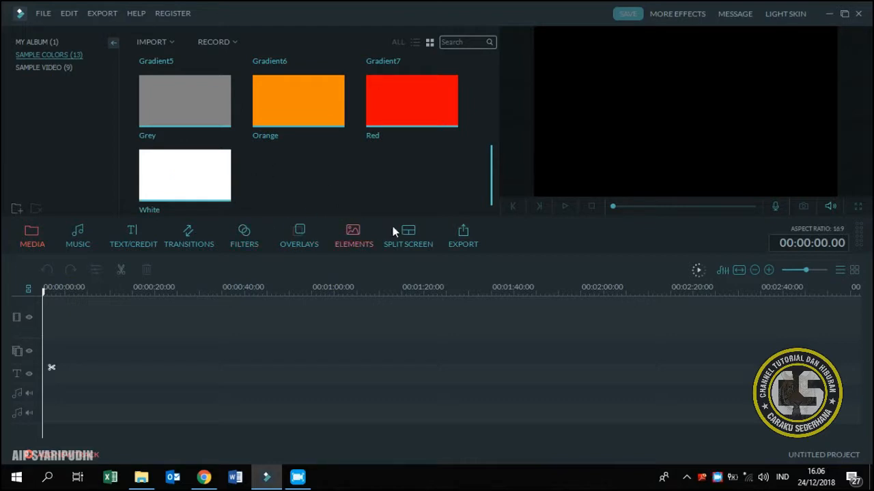
pyautogui.click(215, 187)
pyautogui.moveTo(212, 331); pyautogui.dragTo(213, 330)
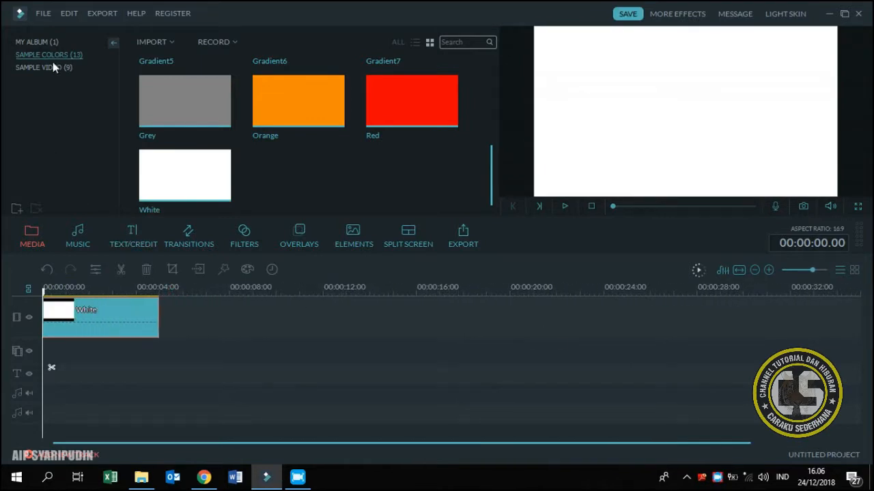
# - Import the Ipin head image from the Rekaman MM folder into My Album
pyautogui.click(40, 41)
pyautogui.click(161, 43)
pyautogui.click(165, 56)
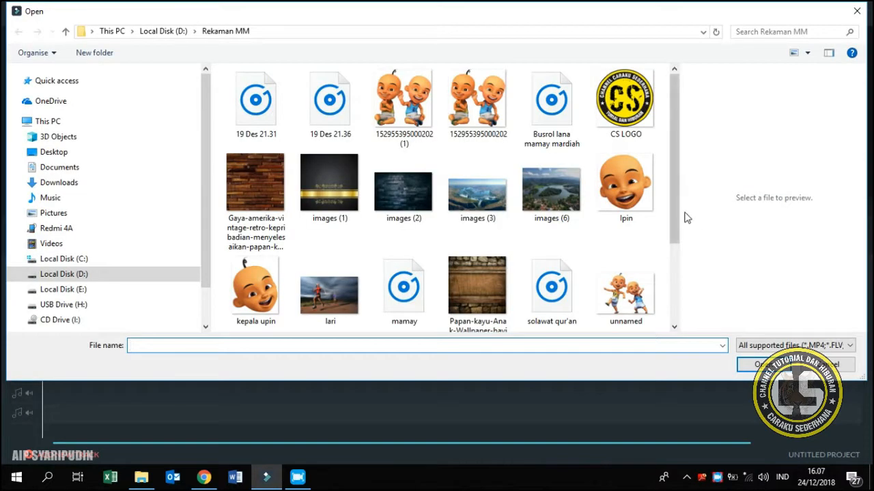
pyautogui.moveTo(675, 193); pyautogui.dragTo(667, 230)
pyautogui.click(638, 168)
pyautogui.click(760, 364)
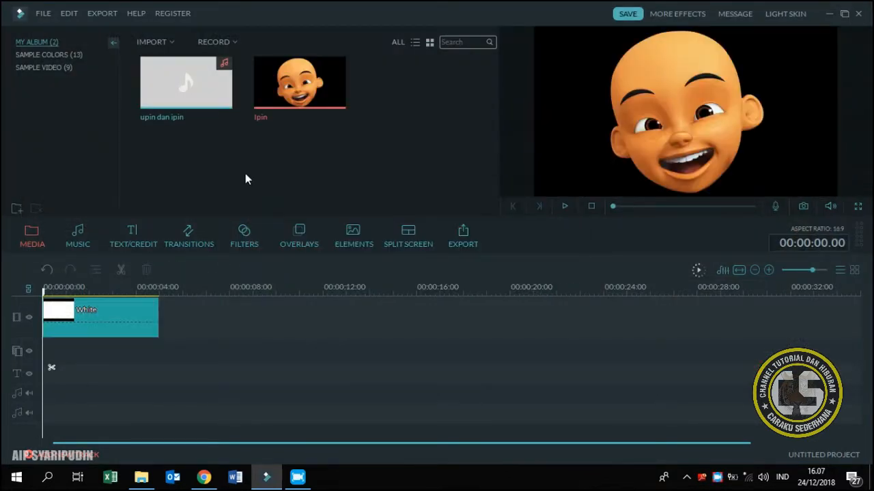
# - Place the Ipin image on the overlay track under White, then shrink it to about two-thirds size and shift it left of centre
pyautogui.moveTo(277, 116); pyautogui.dragTo(144, 316)
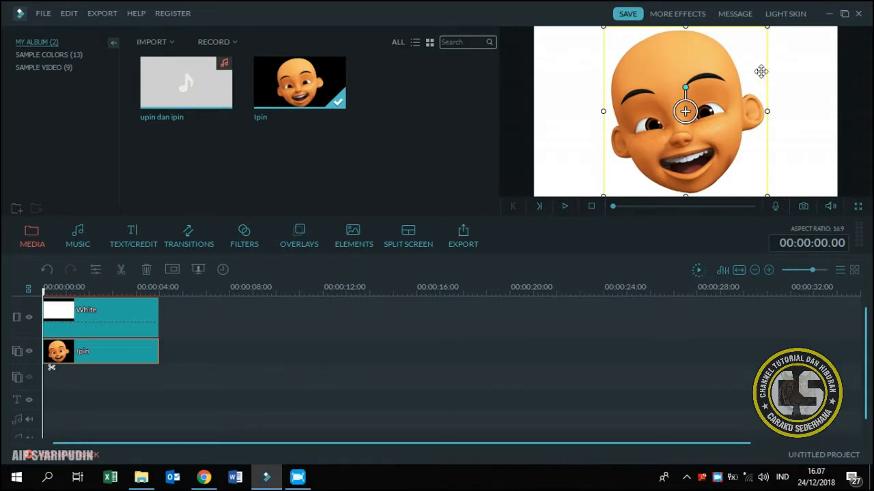
pyautogui.moveTo(763, 29); pyautogui.dragTo(730, 63)
pyautogui.moveTo(711, 132); pyautogui.dragTo(713, 106)
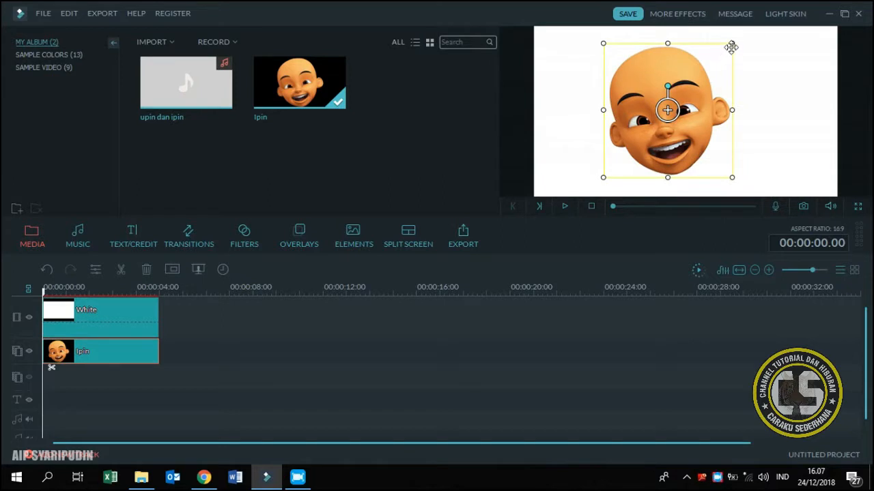
pyautogui.moveTo(732, 43); pyautogui.dragTo(712, 64)
pyautogui.moveTo(697, 109); pyautogui.dragTo(672, 100)
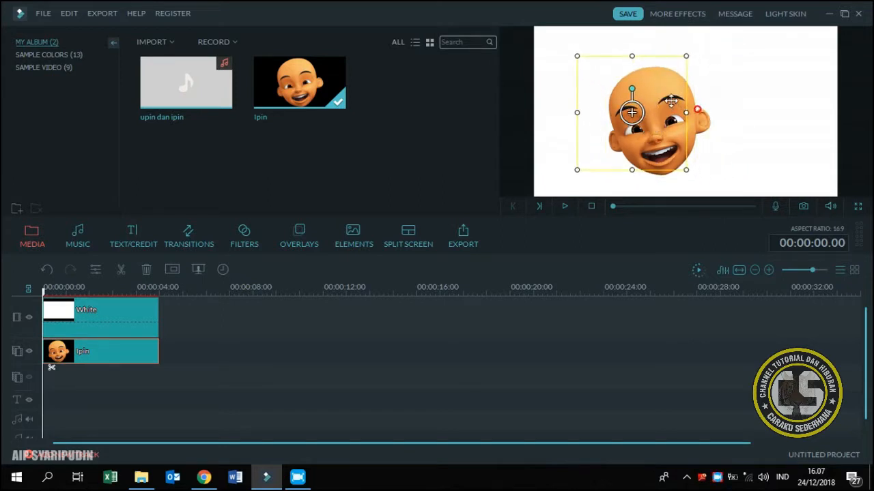
# - Split the Ipin overlay clip at 00:00:00.01 and again at 00:00:00.02 to isolate a one-frame piece
pyautogui.moveTo(258, 294); pyautogui.dragTo(670, 289)
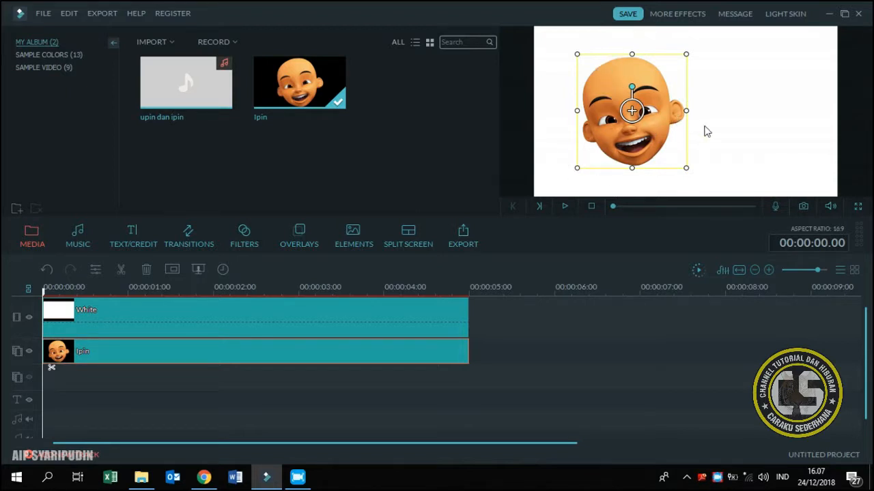
pyautogui.moveTo(369, 295); pyautogui.dragTo(632, 330)
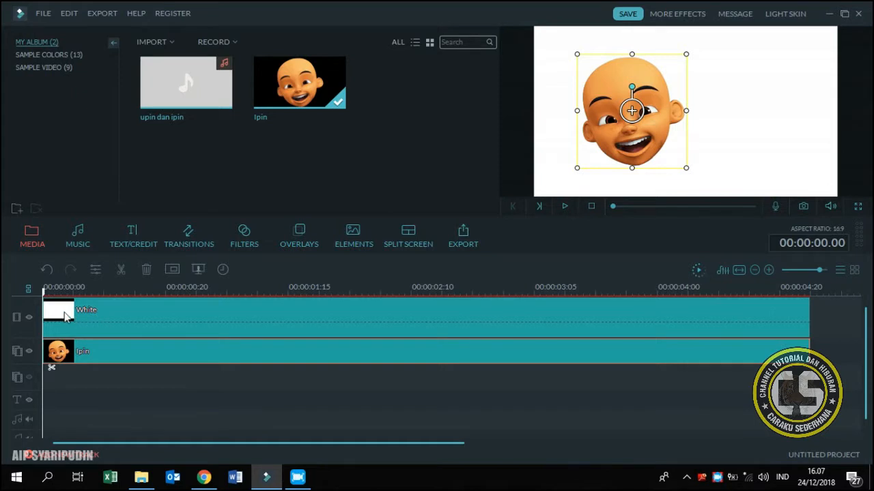
pyautogui.moveTo(100, 294); pyautogui.dragTo(447, 293)
pyautogui.moveTo(44, 294); pyautogui.dragTo(72, 300)
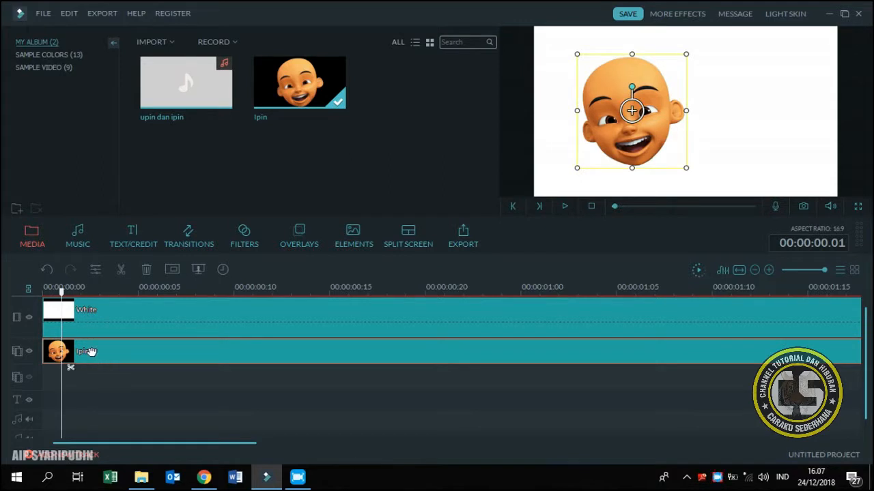
pyautogui.click(71, 369)
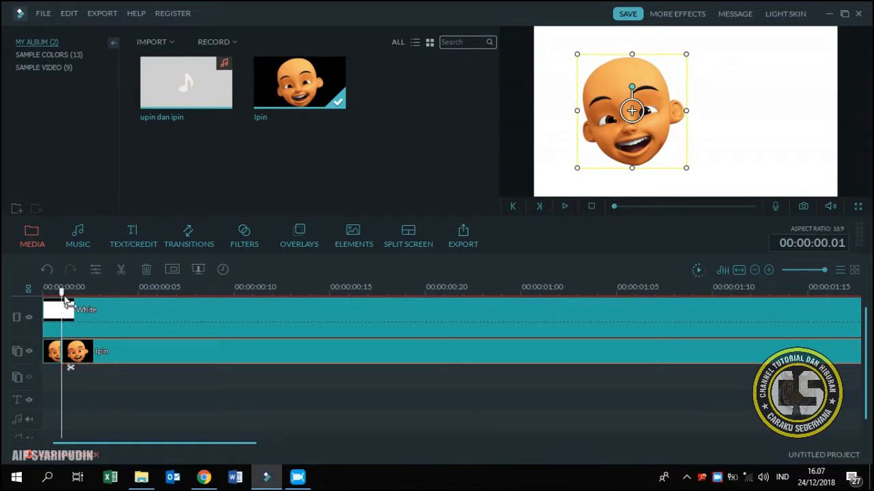
pyautogui.moveTo(63, 300); pyautogui.dragTo(82, 303)
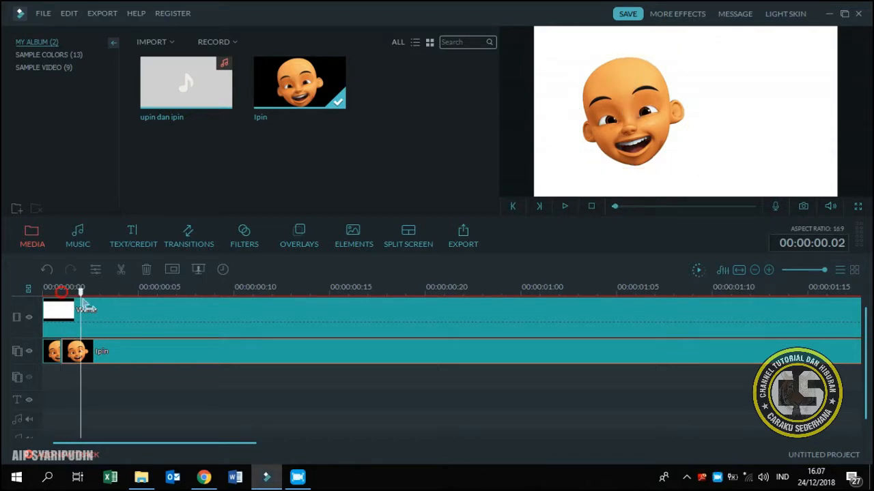
pyautogui.click(91, 369)
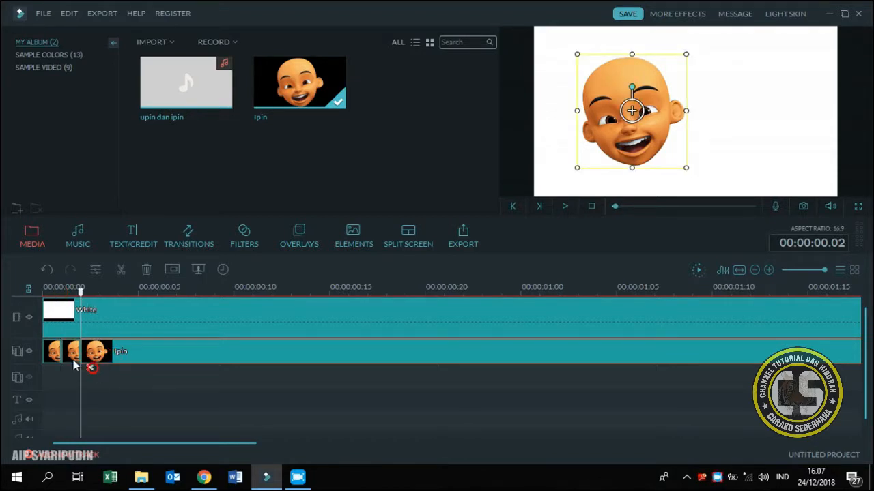
# - Rotate the Ipin head about 20 degrees clockwise in the second one-frame piece
pyautogui.click(76, 358)
pyautogui.doubleClick(76, 359)
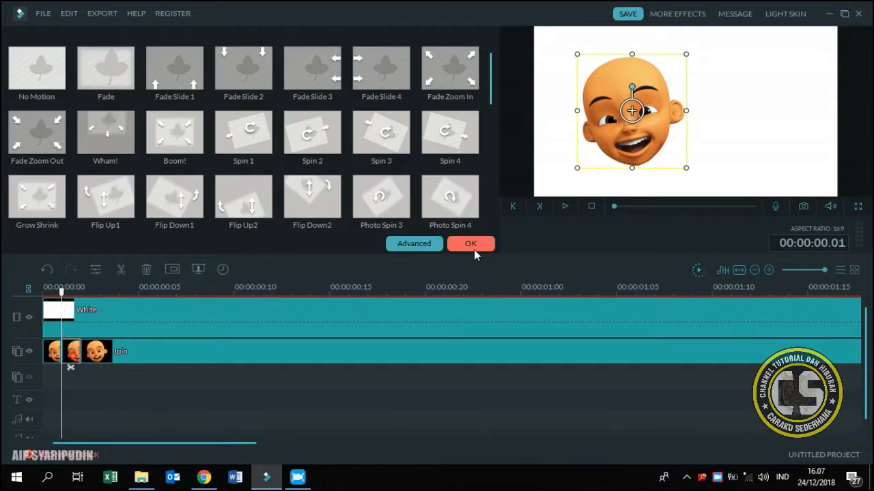
pyautogui.click(472, 247)
pyautogui.click(655, 125)
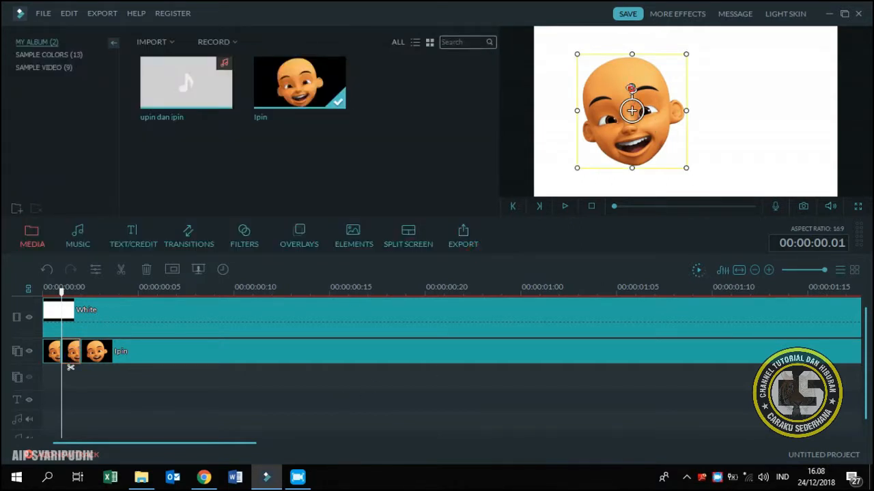
pyautogui.moveTo(631, 88); pyautogui.dragTo(637, 91)
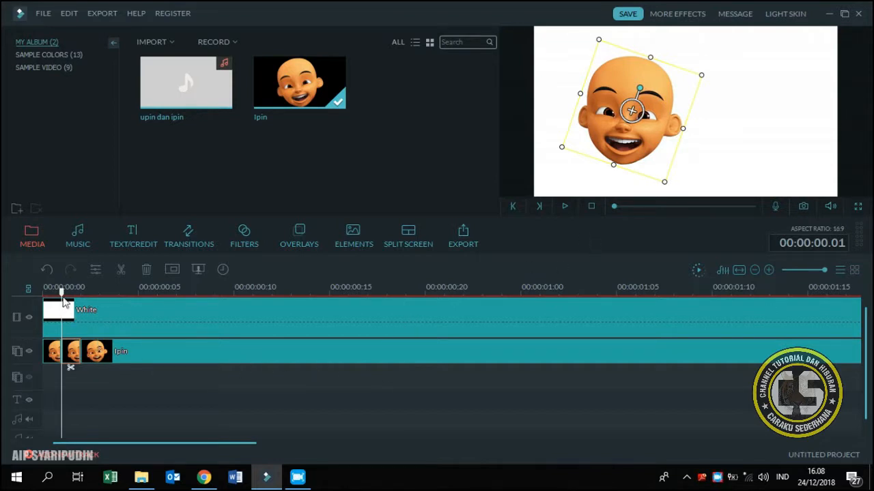
# - Split the Ipin clip at 00:00:00.03 and rotate the head in the third piece about 25 degrees counterclockwise
pyautogui.moveTo(61, 292); pyautogui.dragTo(99, 295)
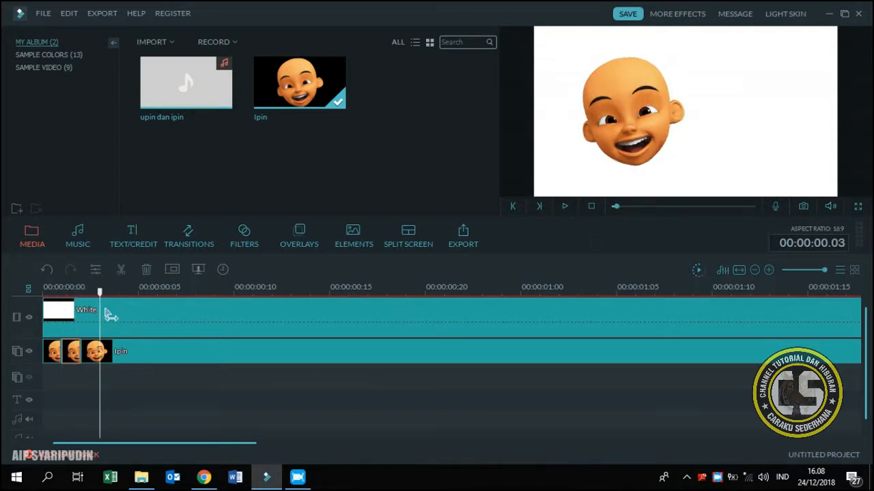
pyautogui.click(109, 357)
pyautogui.moveTo(107, 365); pyautogui.dragTo(93, 359)
pyautogui.doubleClick(91, 355)
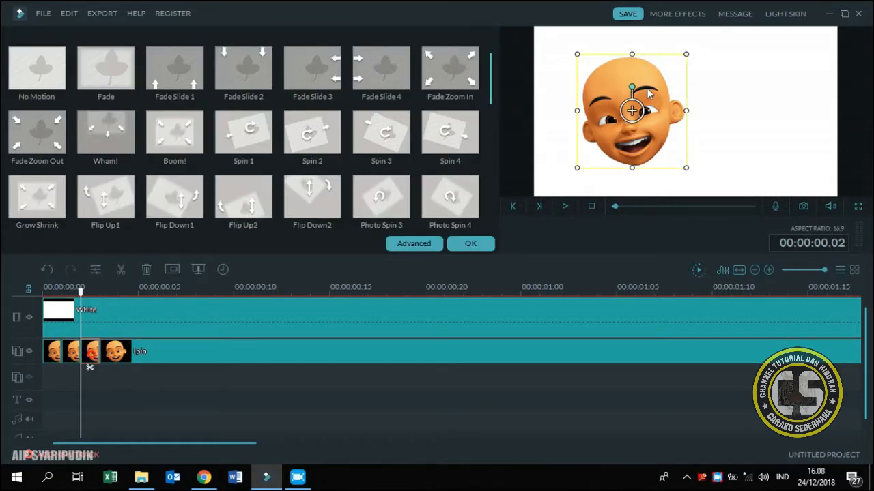
pyautogui.moveTo(633, 89); pyautogui.dragTo(623, 89)
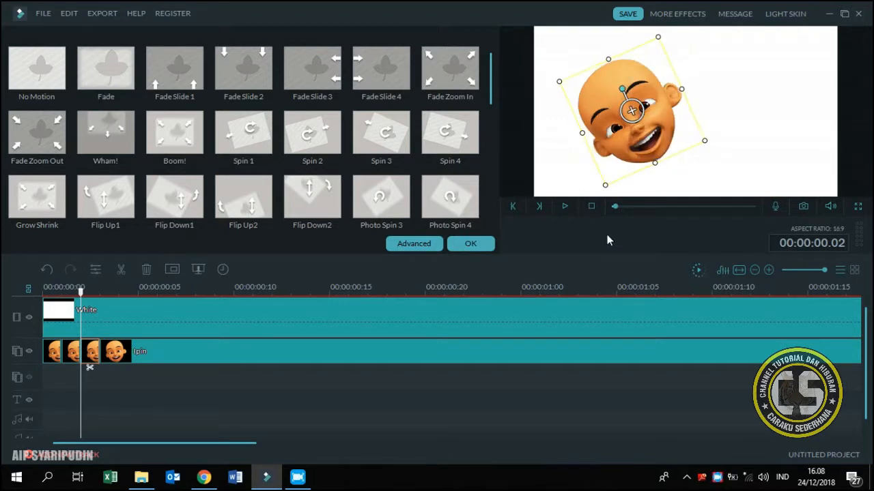
pyautogui.click(478, 244)
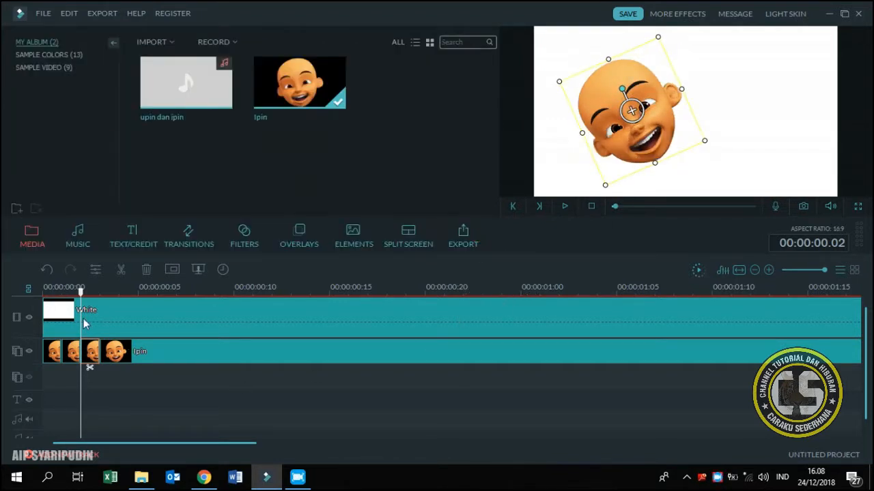
# - Split the Ipin clip at 00:00:00.04 and move the head slightly down in the fourth piece
pyautogui.moveTo(82, 300); pyautogui.dragTo(123, 322)
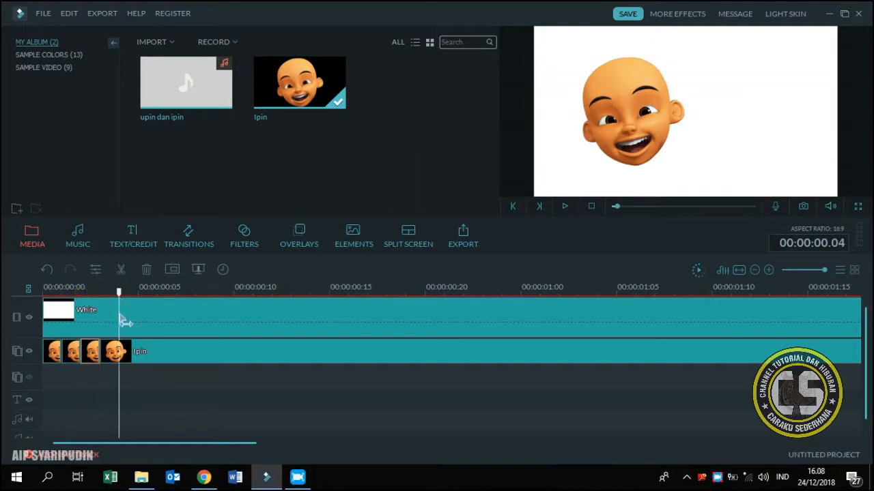
pyautogui.click(124, 352)
pyautogui.press('Left')
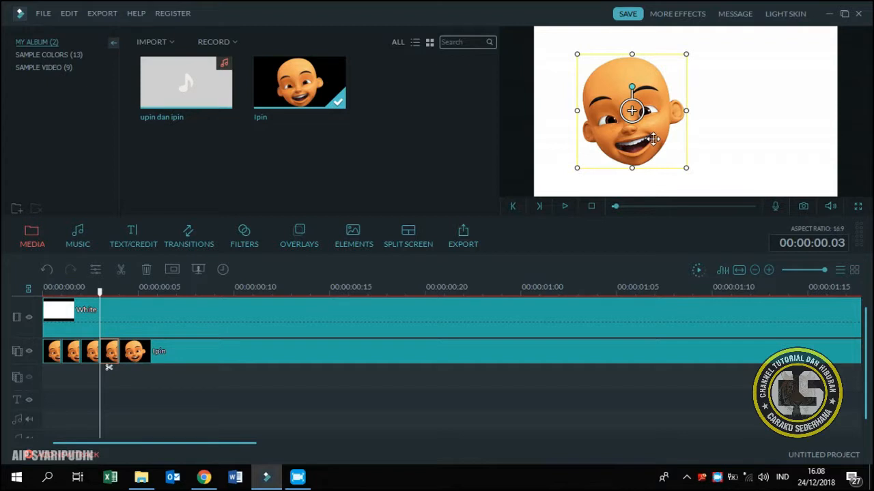
pyautogui.moveTo(654, 139); pyautogui.dragTo(653, 153)
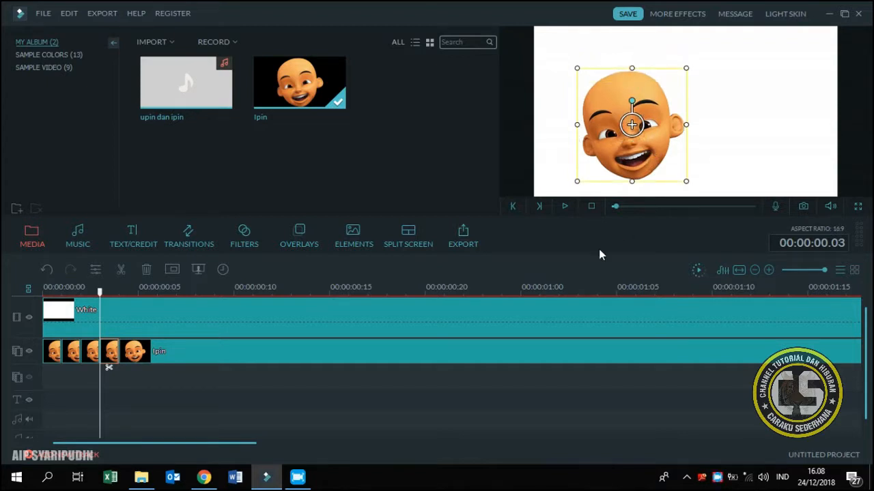
# - Split the Ipin clip at 00:00:00.05, move the head slightly up in the fifth piece, and return playback to the start
pyautogui.moveTo(101, 292); pyautogui.dragTo(145, 315)
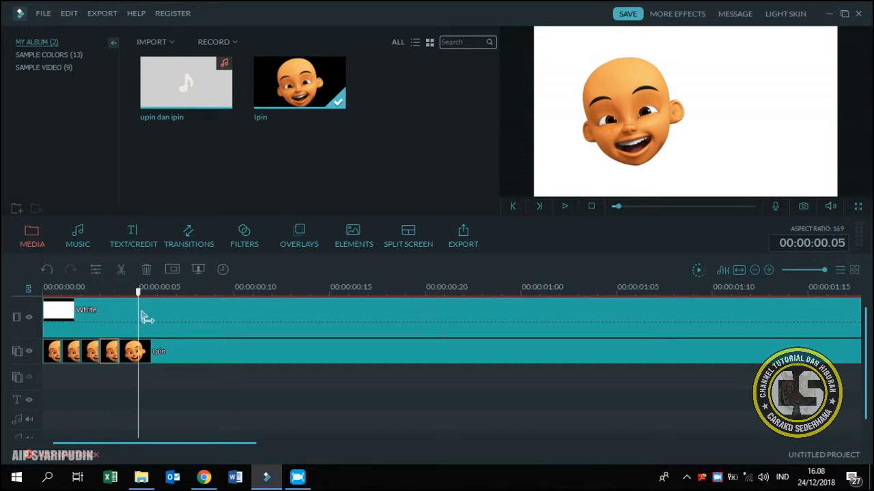
pyautogui.click(155, 352)
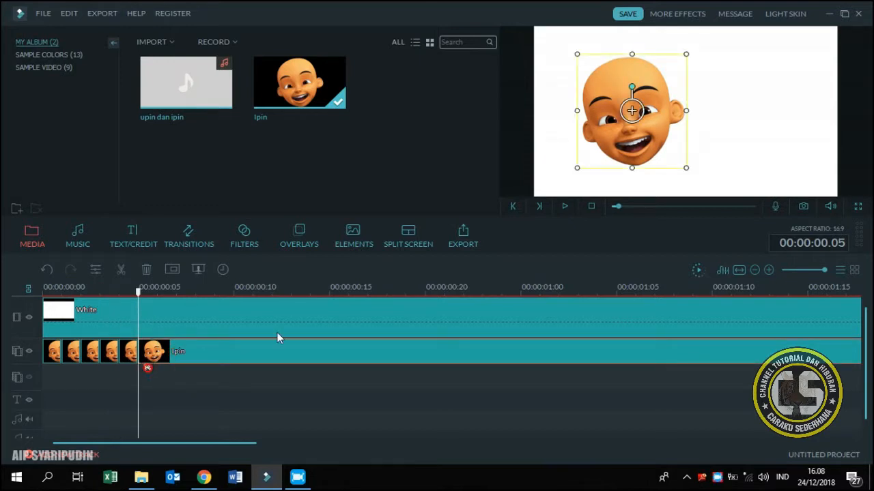
pyautogui.doubleClick(133, 353)
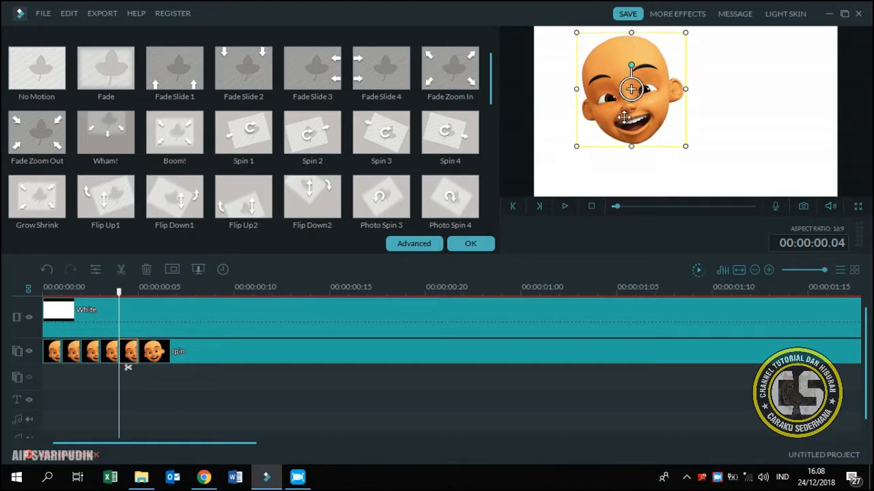
pyautogui.click(473, 247)
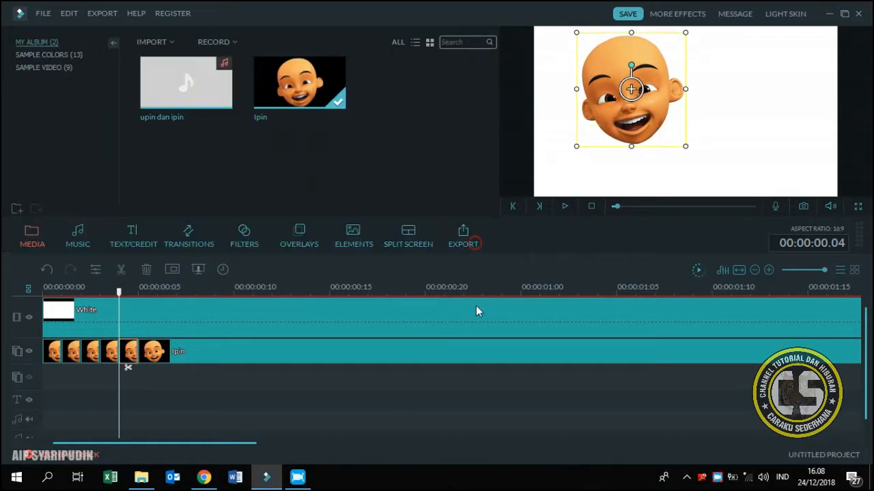
pyautogui.press('Right')
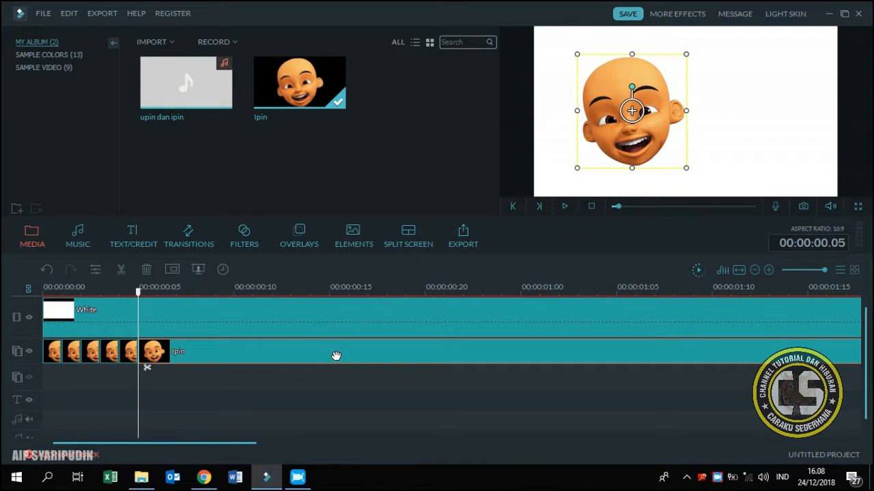
pyautogui.click(591, 207)
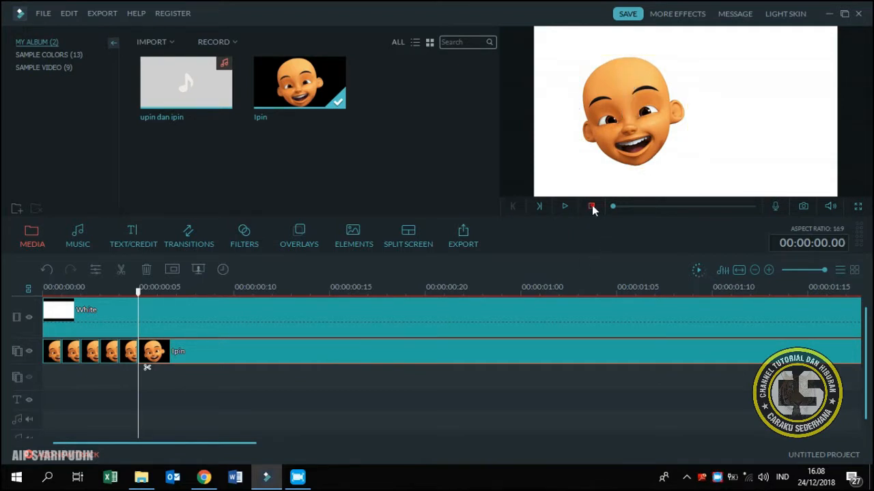
# - Preview the animation, then delete the long leftover Ipin piece after the five one-frame pieces and return playback to the start
pyautogui.click(565, 207)
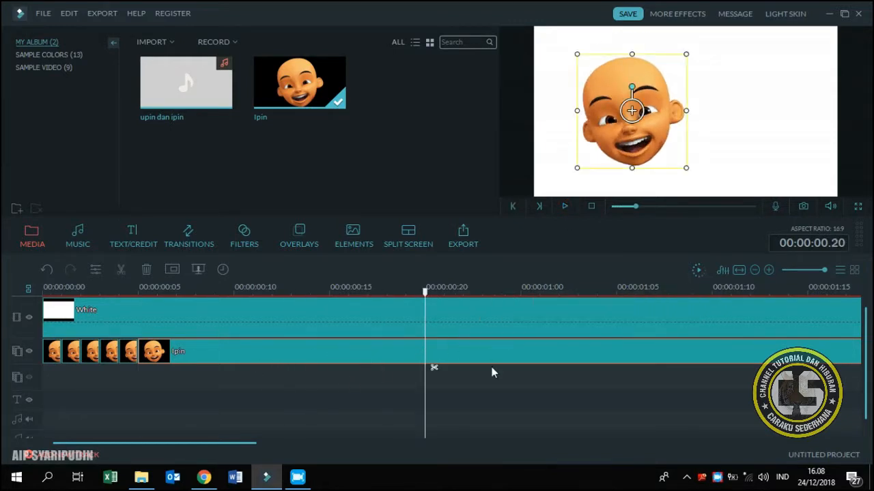
pyautogui.rightClick(527, 356)
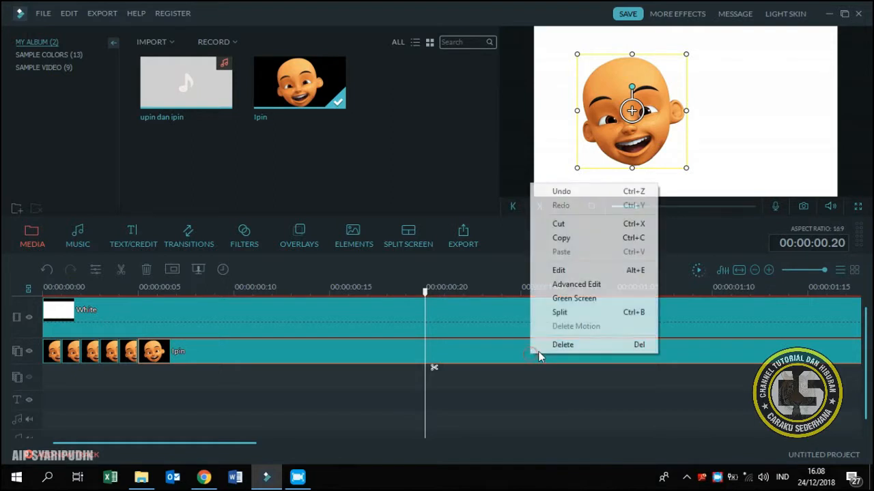
pyautogui.click(544, 349)
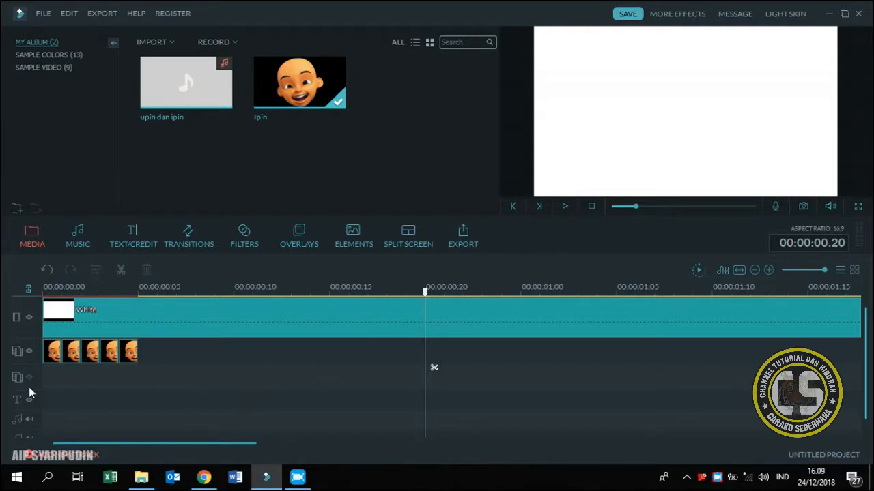
pyautogui.click(591, 207)
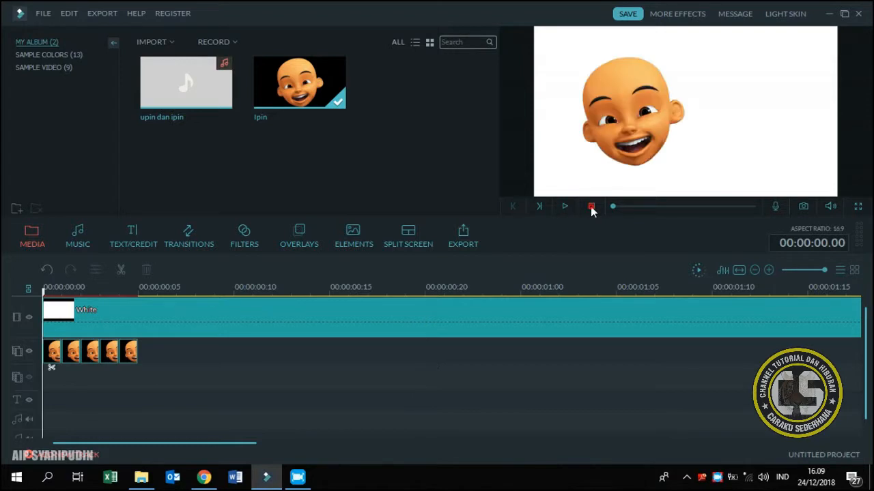
# - Spread the five Ipin pieces apart along their track and lengthen them to about four or five frames each
pyautogui.moveTo(213, 293); pyautogui.dragTo(396, 299)
pyautogui.moveTo(129, 357); pyautogui.dragTo(280, 355)
pyautogui.click(80, 355)
pyautogui.moveTo(112, 362); pyautogui.dragTo(247, 364)
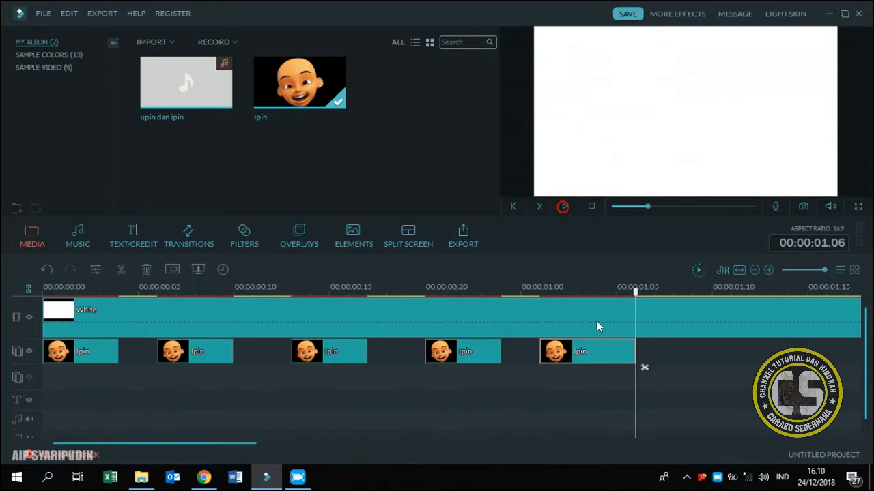
# - Import the unnamed and Upin_&_Ipin images and place them on the Ipin track starting at 00:00:01.11
pyautogui.moveTo(652, 294); pyautogui.dragTo(221, 322)
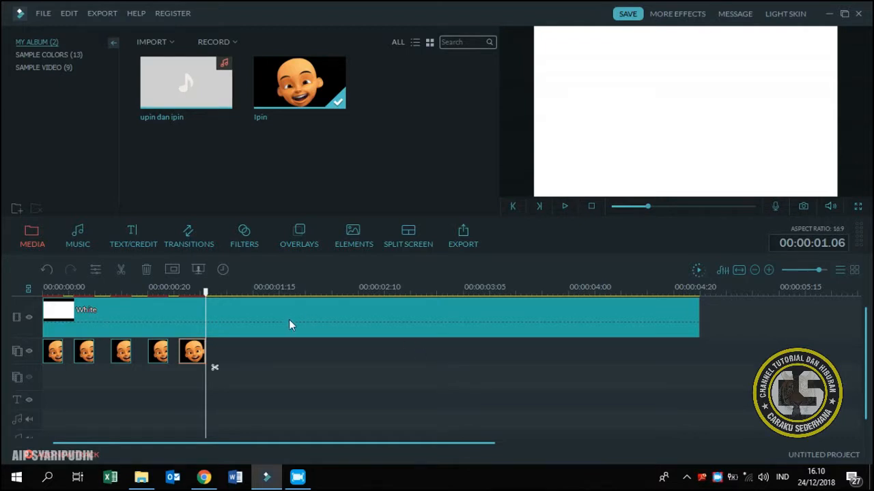
pyautogui.click(145, 42)
pyautogui.click(152, 58)
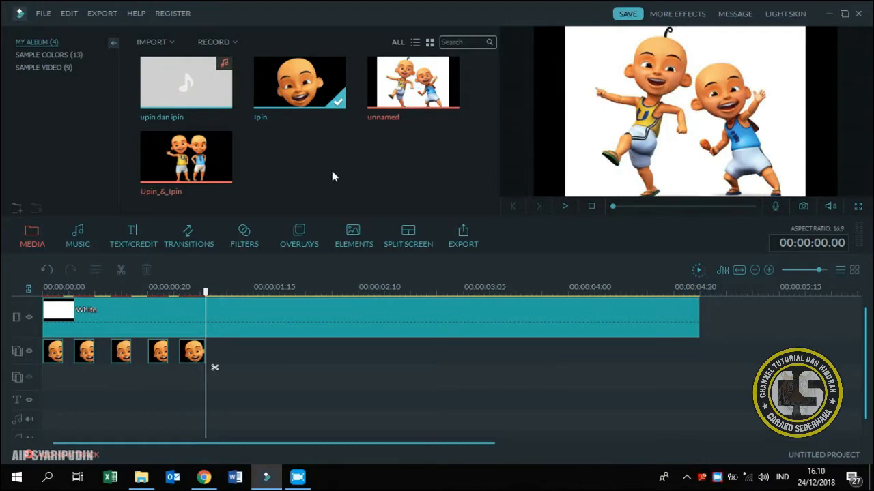
pyautogui.moveTo(395, 109); pyautogui.dragTo(240, 355)
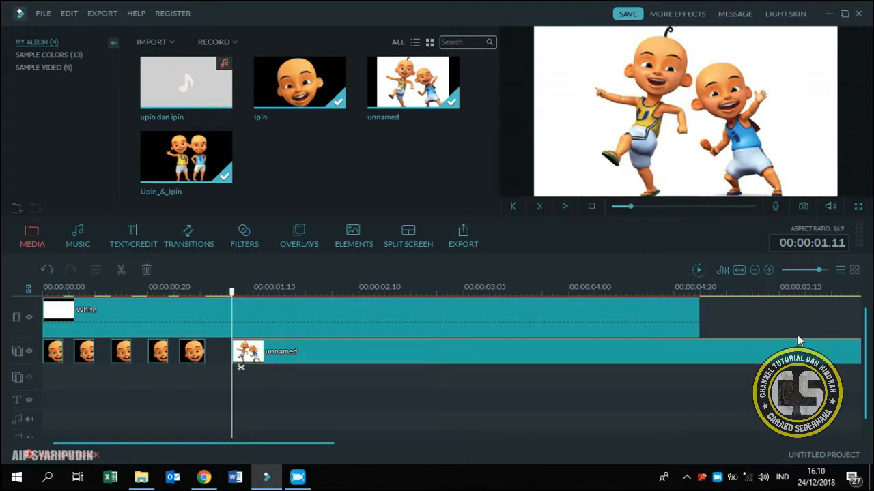
# - Delete the Upin_&_Ipin clip that follows the unnamed clip on the track
pyautogui.scroll(-3, 773, 308)
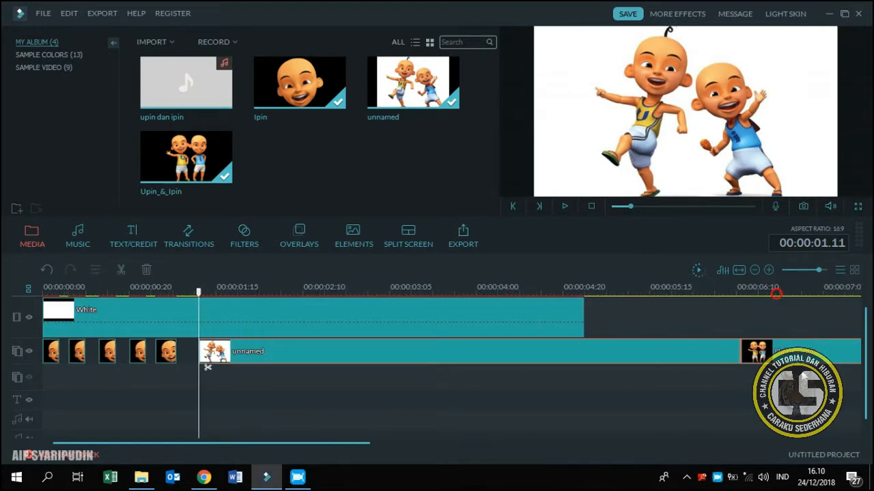
pyautogui.scroll(-3, 462, 318)
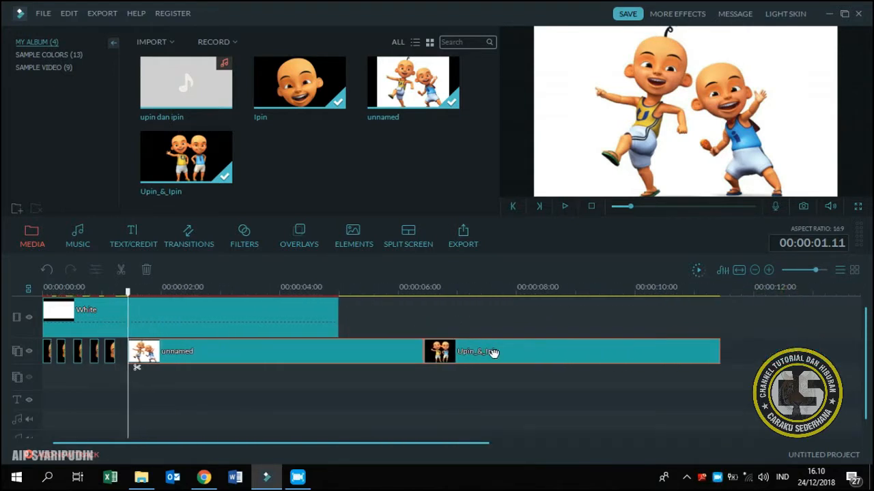
pyautogui.click(493, 352)
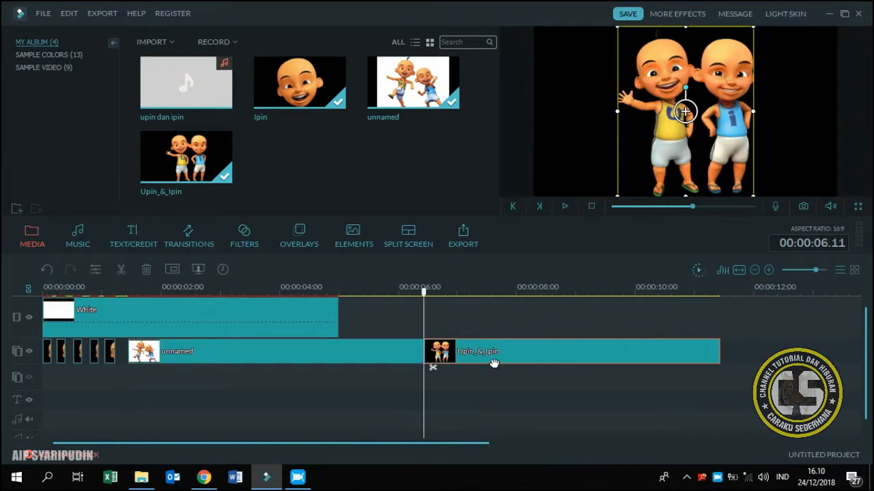
pyautogui.rightClick(501, 357)
pyautogui.click(511, 347)
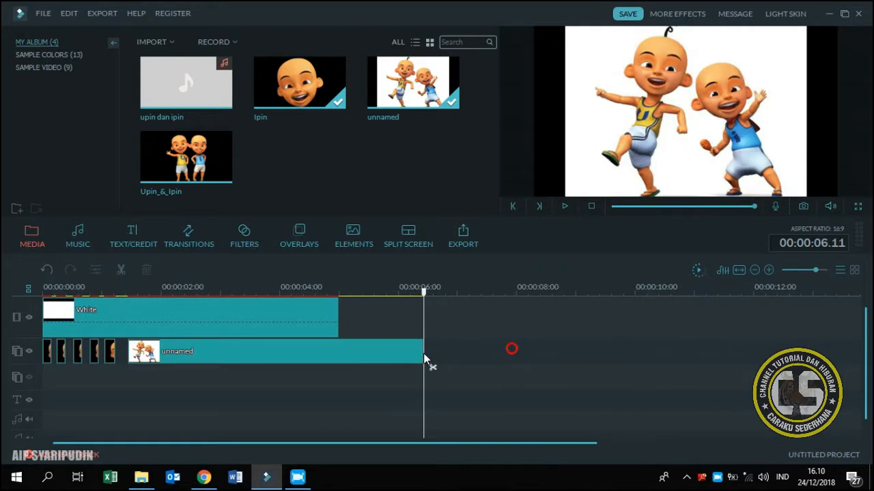
# - Shorten the unnamed clip so that it ends at 00:00:01.16
pyautogui.moveTo(422, 351); pyautogui.dragTo(174, 362)
pyautogui.scroll(4, 207, 367)
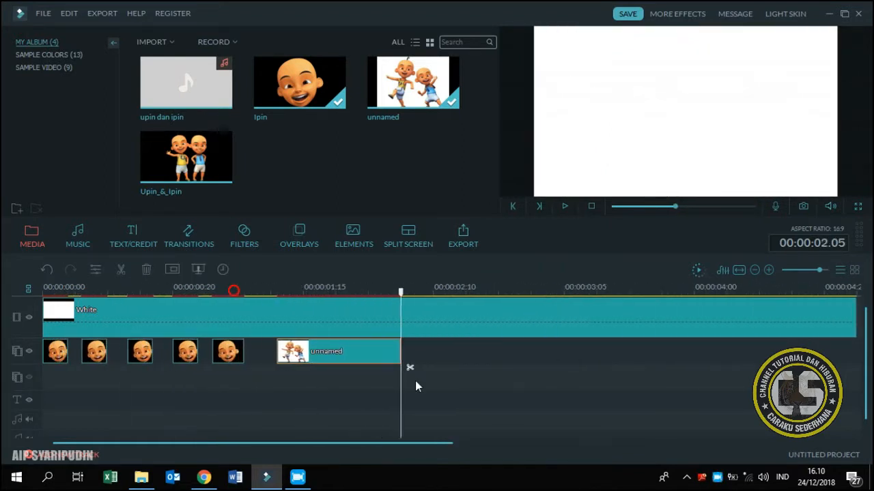
pyautogui.moveTo(401, 353); pyautogui.dragTo(311, 378)
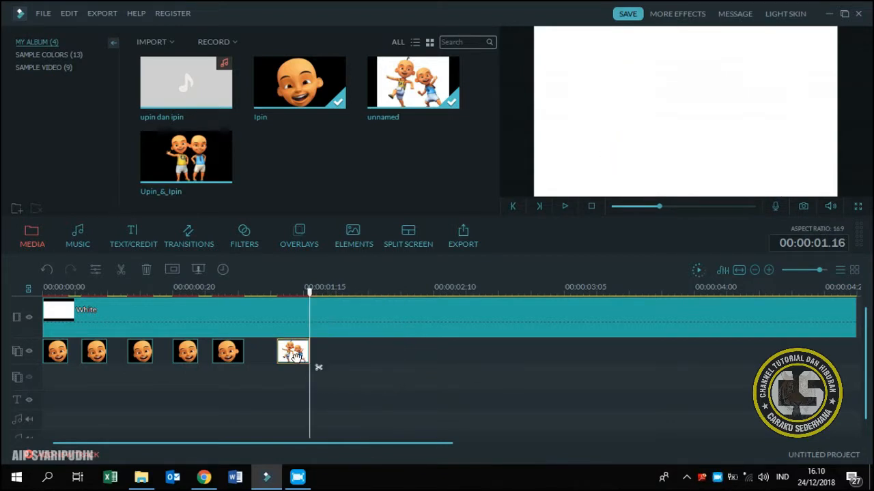
# - Shrink the unnamed image to about 60% of its size and move it to the lower-right area of the video frame
pyautogui.doubleClick(294, 352)
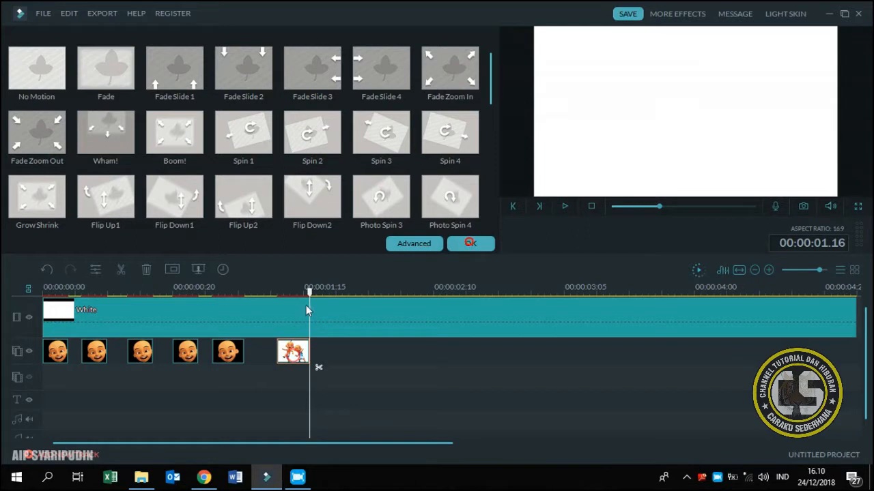
pyautogui.moveTo(310, 293); pyautogui.dragTo(298, 304)
pyautogui.click(716, 133)
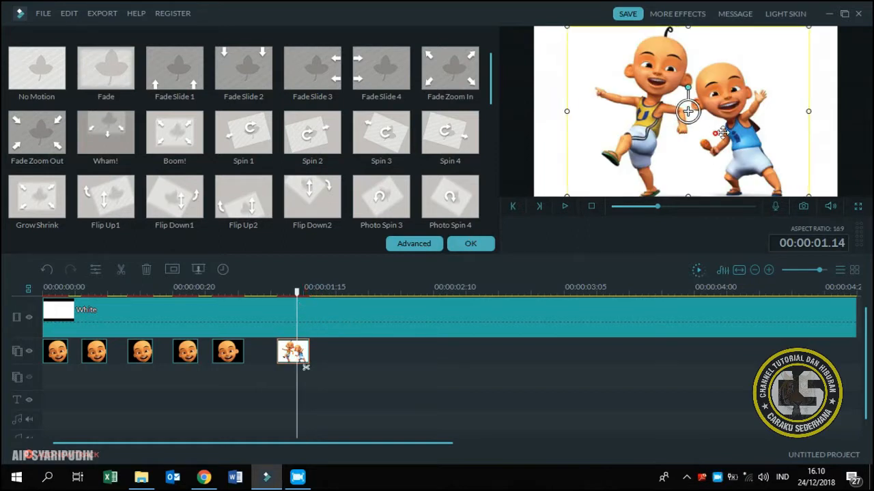
pyautogui.moveTo(722, 133); pyautogui.dragTo(732, 133)
pyautogui.moveTo(574, 28); pyautogui.dragTo(661, 106)
pyautogui.moveTo(745, 154); pyautogui.dragTo(796, 152)
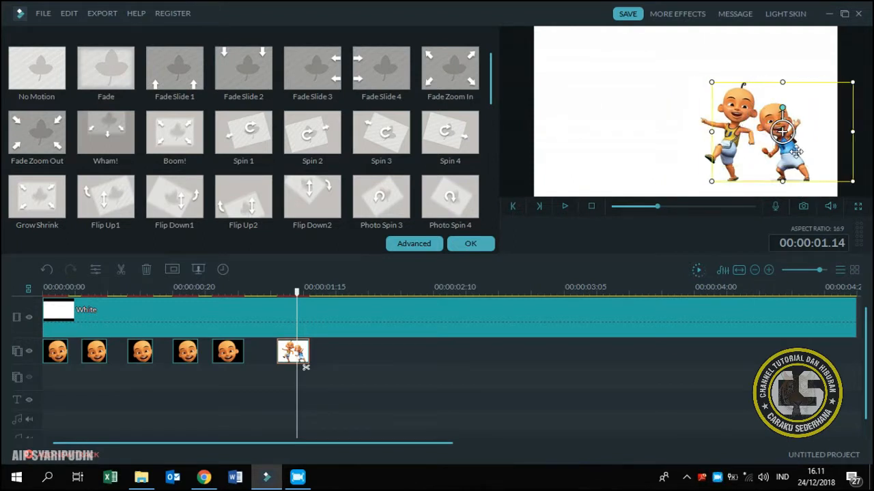
pyautogui.click(471, 244)
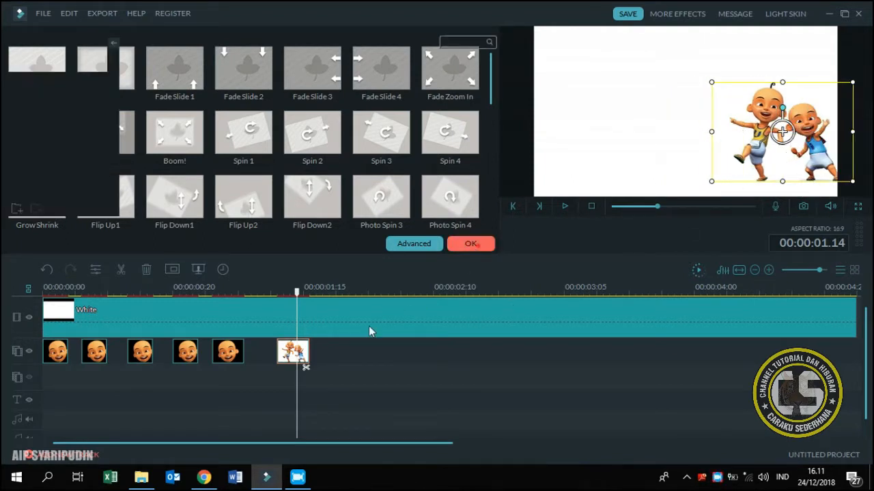
# - Copy the unnamed clip, paste it at 00:00:01.19, and shift the pasted image a little to the left in the video frame
pyautogui.rightClick(304, 352)
pyautogui.click(335, 234)
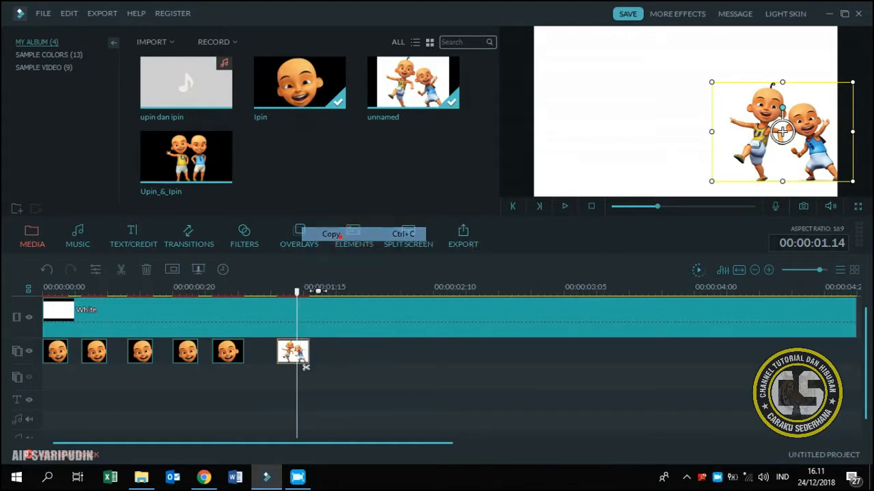
pyautogui.moveTo(297, 292); pyautogui.dragTo(322, 292)
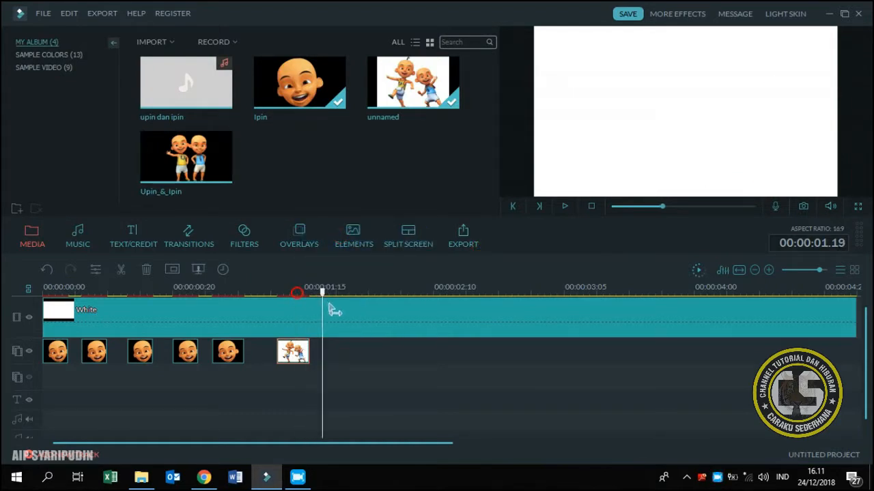
pyautogui.click(343, 352)
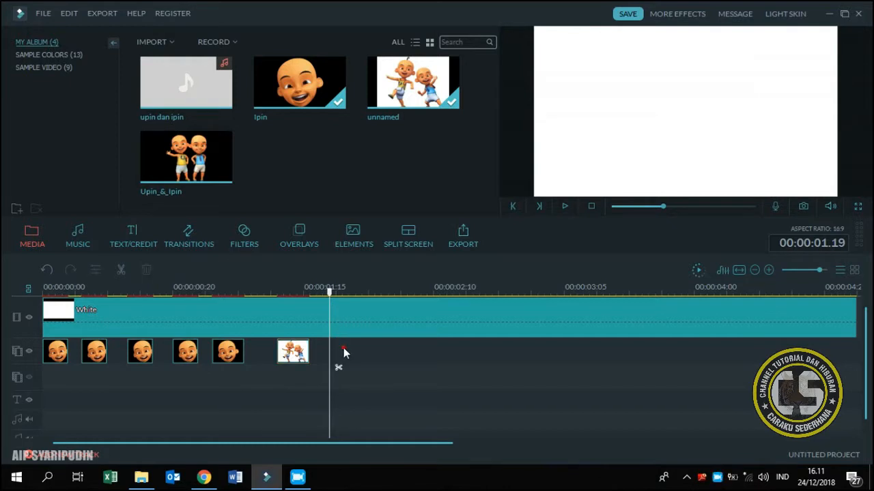
pyautogui.rightClick(343, 352)
pyautogui.click(382, 287)
pyautogui.moveTo(777, 156); pyautogui.dragTo(741, 157)
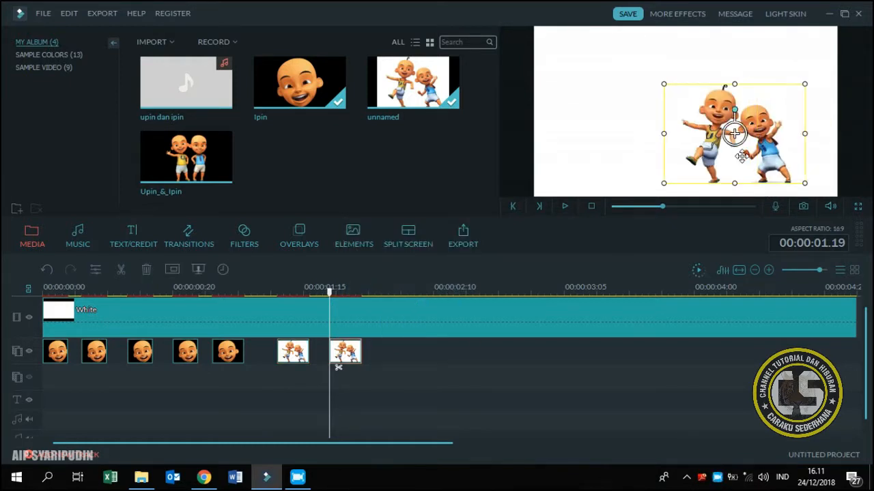
# - Paste another unnamed clip at 00:00:02.03 and move its image to the horizontal middle of the video frame
pyautogui.click(388, 291)
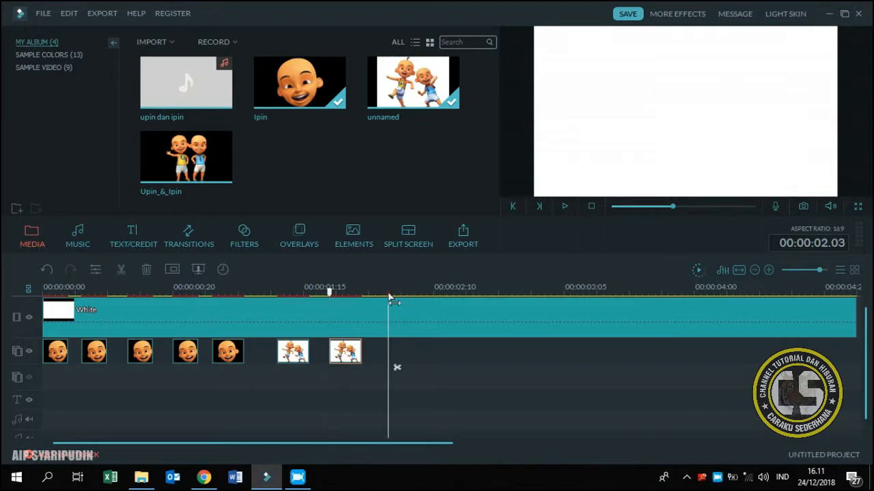
pyautogui.rightClick(411, 350)
pyautogui.click(447, 298)
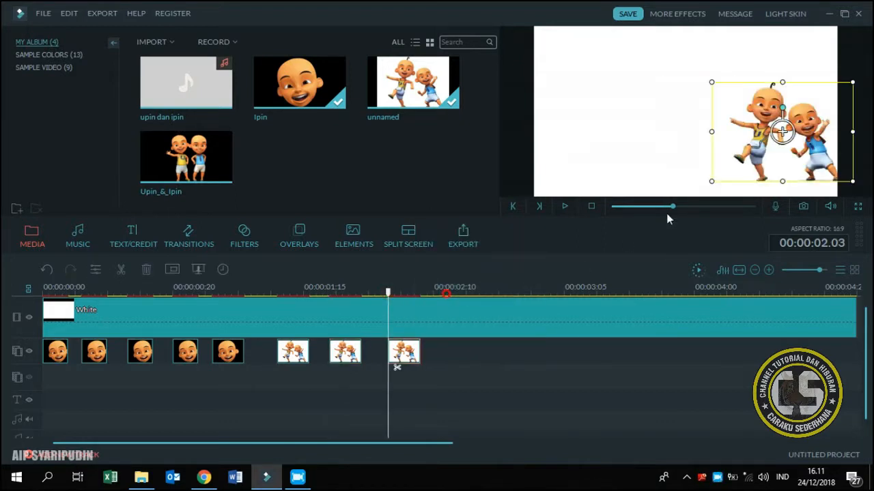
pyautogui.moveTo(744, 167); pyautogui.dragTo(655, 164)
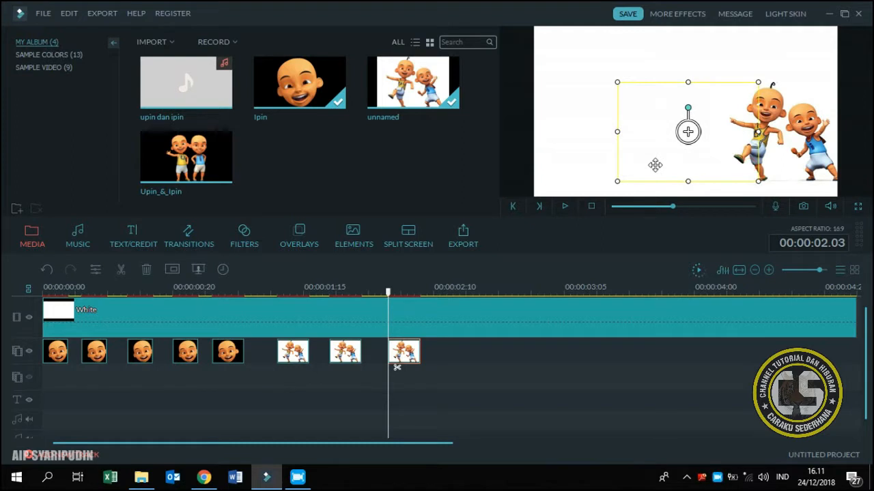
# - Paste a fourth unnamed clip at 00:00:02.12 and move its image to the left side of the video frame
pyautogui.click(449, 294)
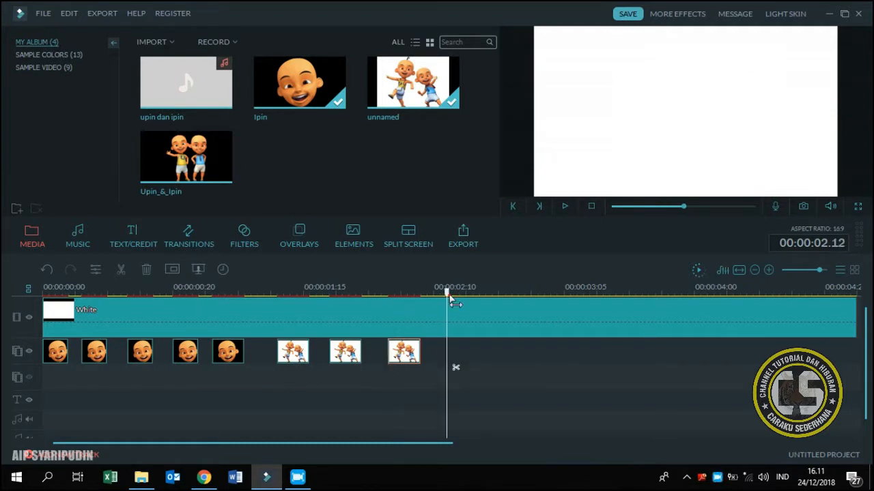
pyautogui.rightClick(472, 368)
pyautogui.click(539, 298)
pyautogui.moveTo(783, 165); pyautogui.dragTo(620, 164)
# - Paste copies of the four unnamed clips at 00:00:02.20 and preview the sequence from 00:00:01.10
pyautogui.click(564, 302)
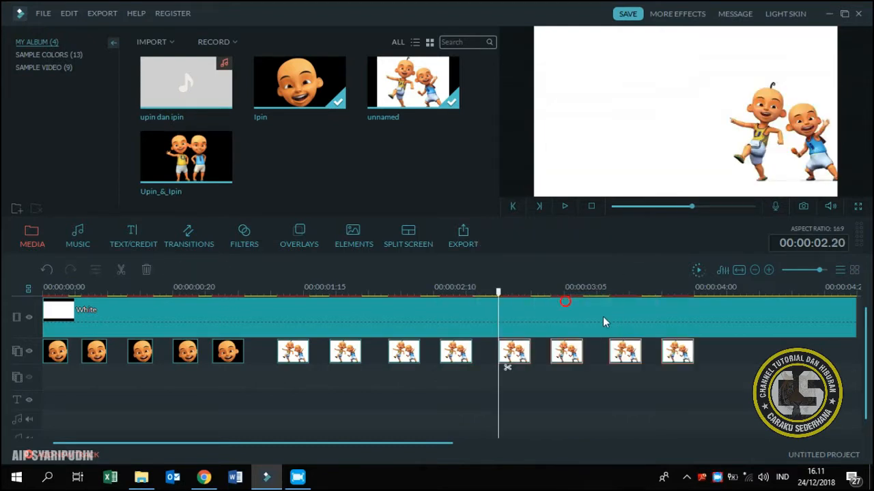
pyautogui.click(273, 292)
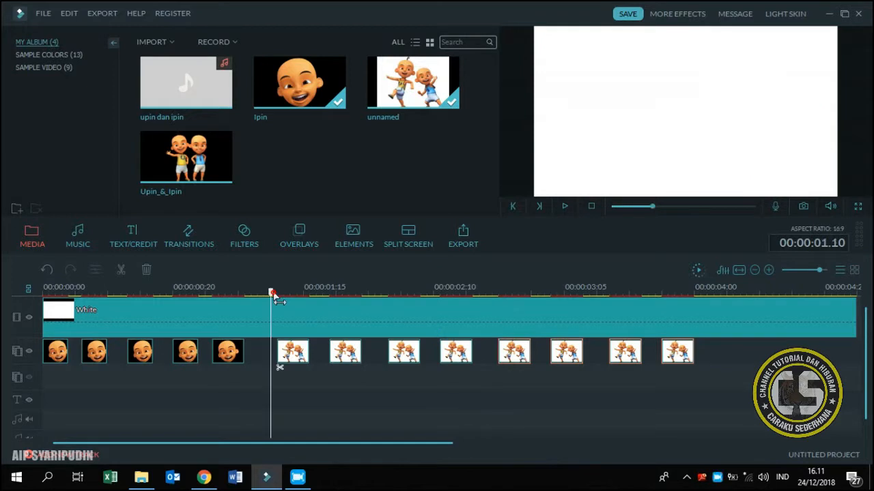
pyautogui.click(565, 207)
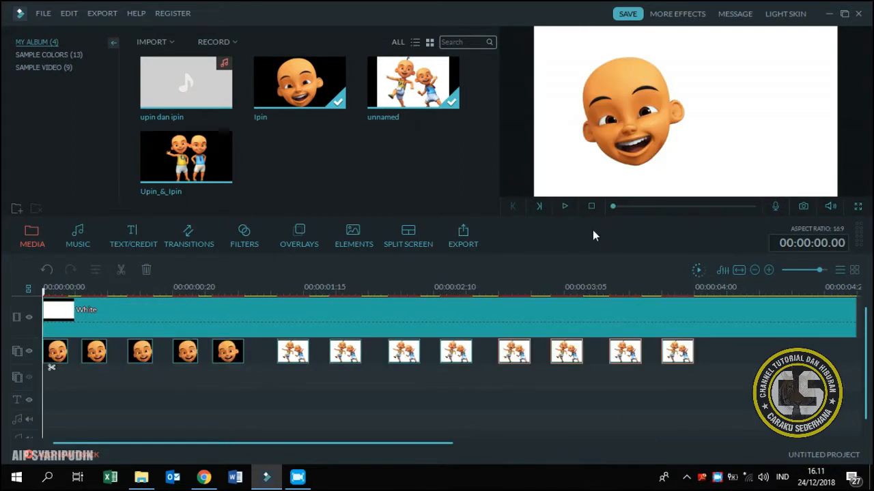
# - Add the upin dan ipin audio at the start and the Upin_&_Ipin image after the last piece, extending image and white background to the audio's end
pyautogui.scroll(-3, 717, 294)
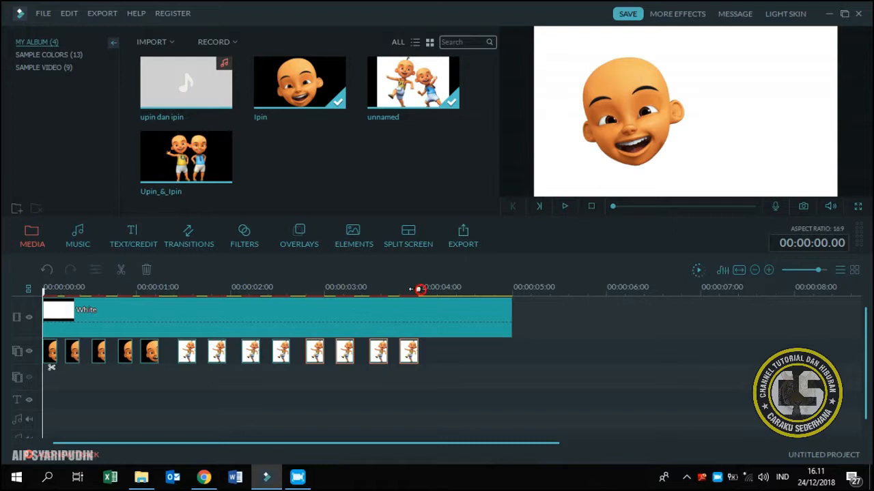
pyautogui.click(415, 289)
pyautogui.moveTo(415, 289); pyautogui.dragTo(418, 294)
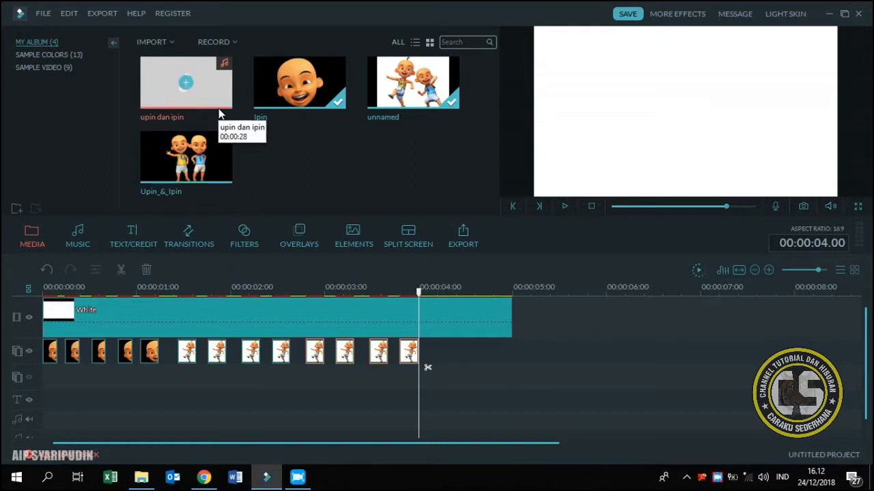
pyautogui.moveTo(220, 113); pyautogui.dragTo(45, 417)
pyautogui.click(590, 206)
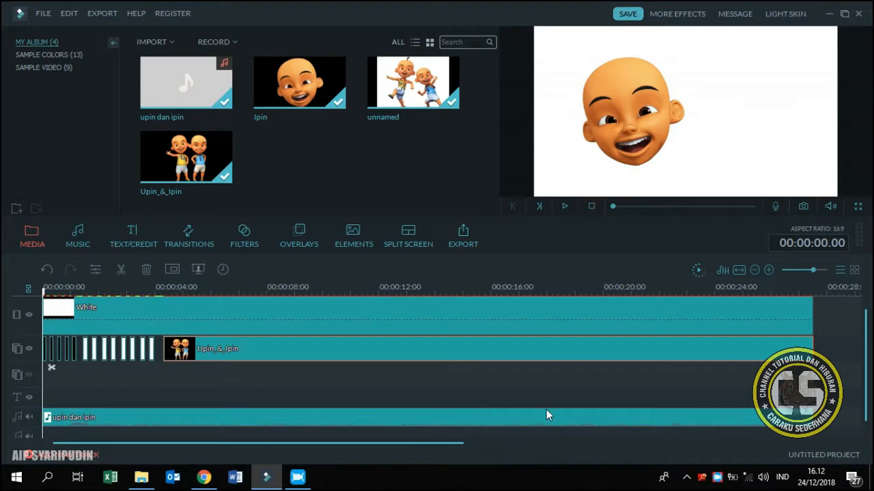
# - Set the upin dan ipin audio volume to 200 and customize its equalizer with 4K at 13.68, 16K at 12.60 and 8K raised
pyautogui.doubleClick(485, 417)
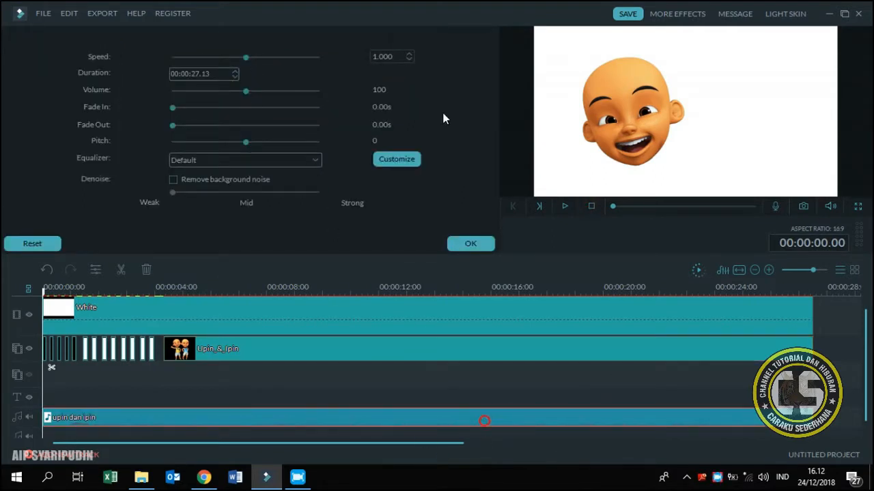
pyautogui.moveTo(243, 91); pyautogui.dragTo(318, 91)
pyautogui.click(399, 159)
pyautogui.moveTo(566, 250); pyautogui.dragTo(565, 215)
pyautogui.moveTo(515, 254); pyautogui.dragTo(518, 212)
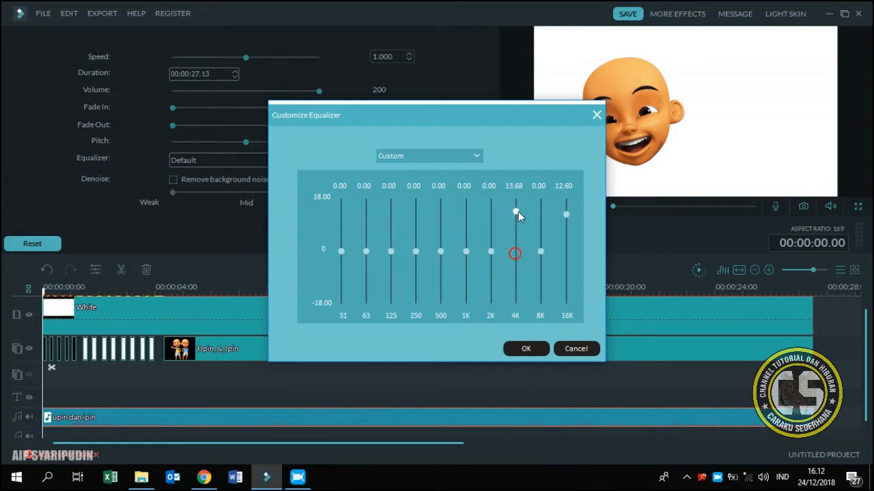
pyautogui.moveTo(539, 251); pyautogui.dragTo(540, 229)
pyautogui.moveTo(489, 252)
pyautogui.mouseDown()
pyautogui.moveTo(493, 242)
pyautogui.moveTo(492, 251)
pyautogui.mouseUp()
pyautogui.click(524, 349)
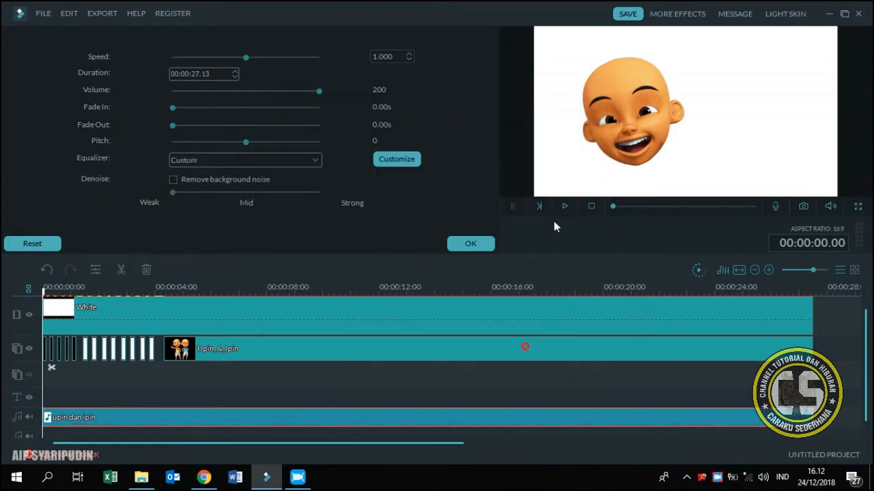
# - Preview the sequence with the boosted audio from the start and accept the audio settings
pyautogui.click(565, 207)
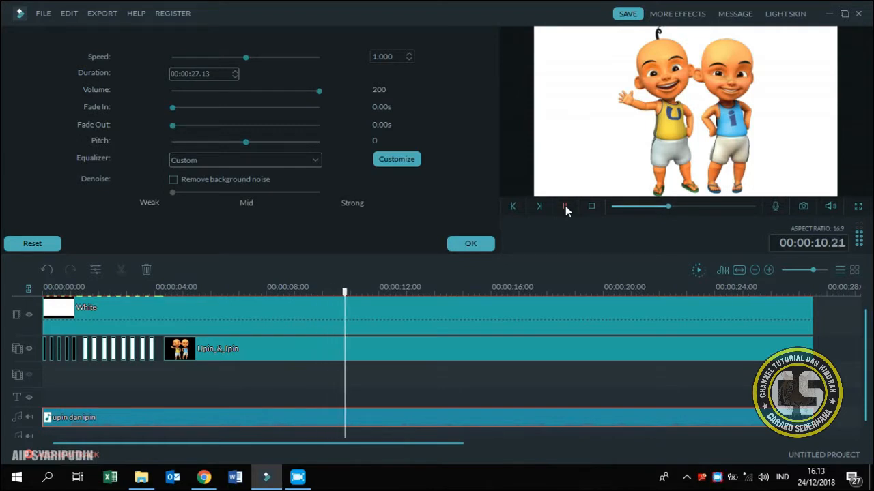
pyautogui.click(565, 205)
pyautogui.click(467, 246)
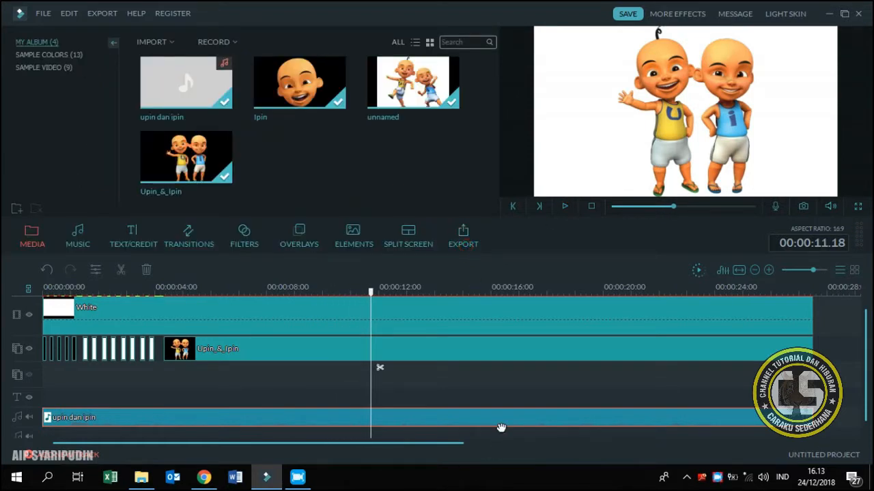
# - Set the upin dan ipin audio's pitch to 9 and preview the sequence from the start
pyautogui.click(865, 337)
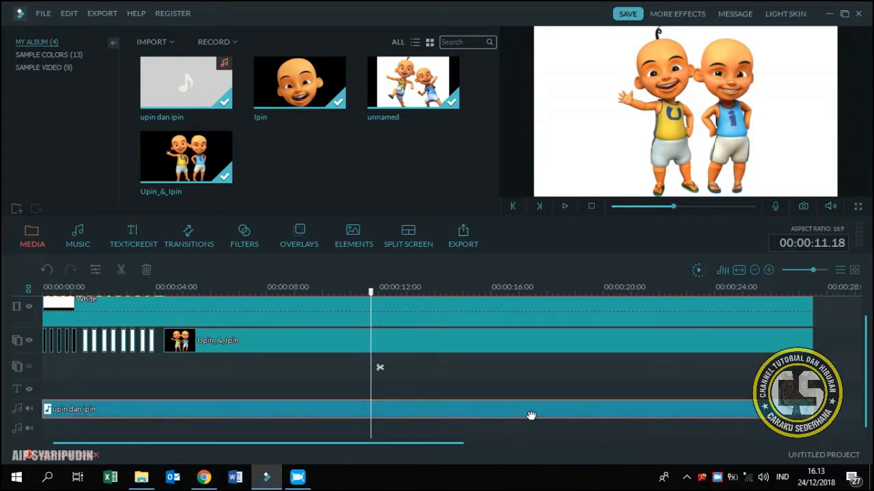
pyautogui.doubleClick(478, 411)
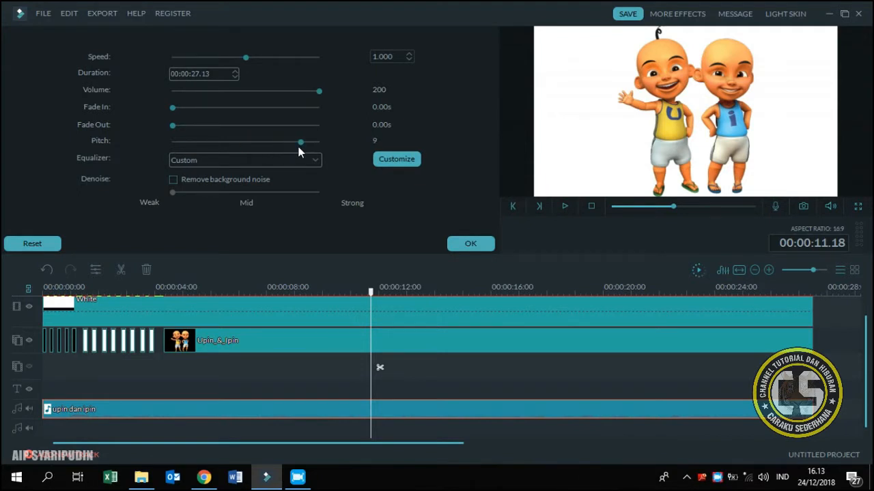
pyautogui.click(473, 245)
pyautogui.click(592, 206)
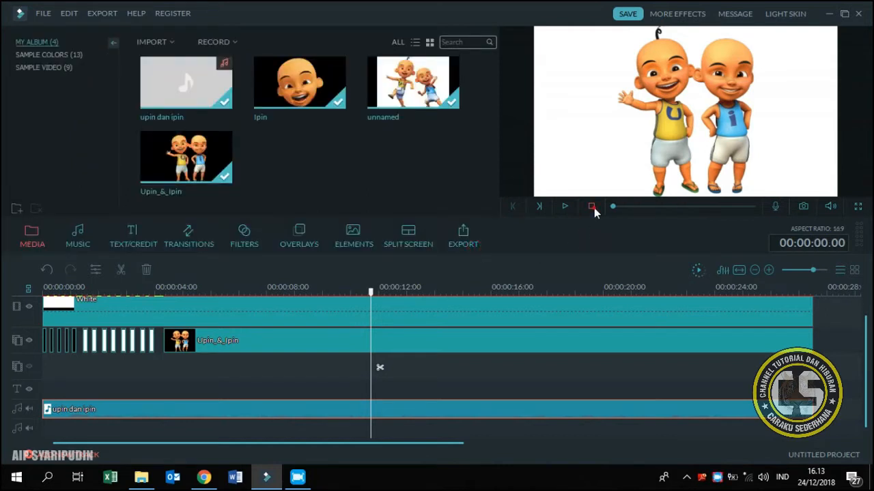
pyautogui.click(563, 206)
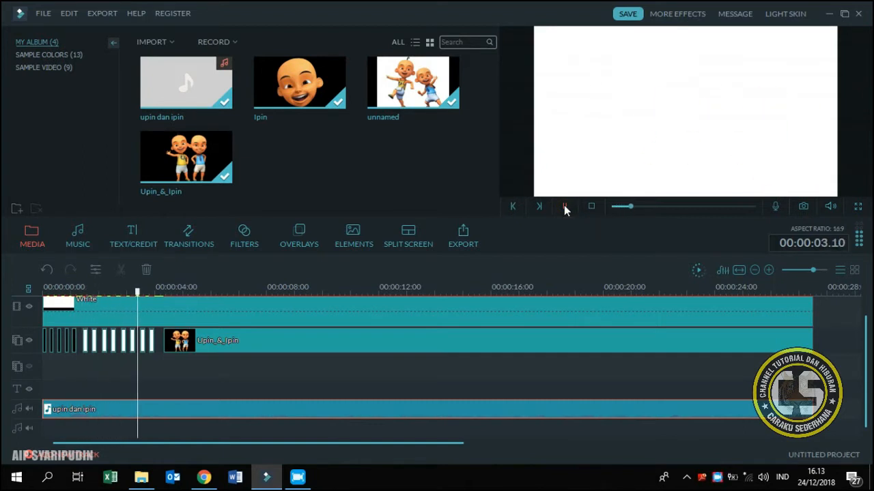
pyautogui.click(564, 207)
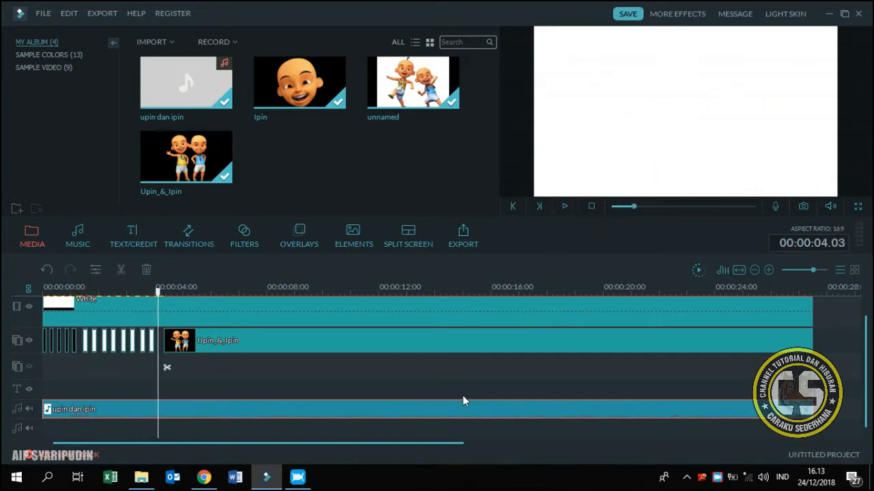
# - Raise the upin dan ipin audio's pitch to 11
pyautogui.moveTo(458, 293); pyautogui.dragTo(633, 306)
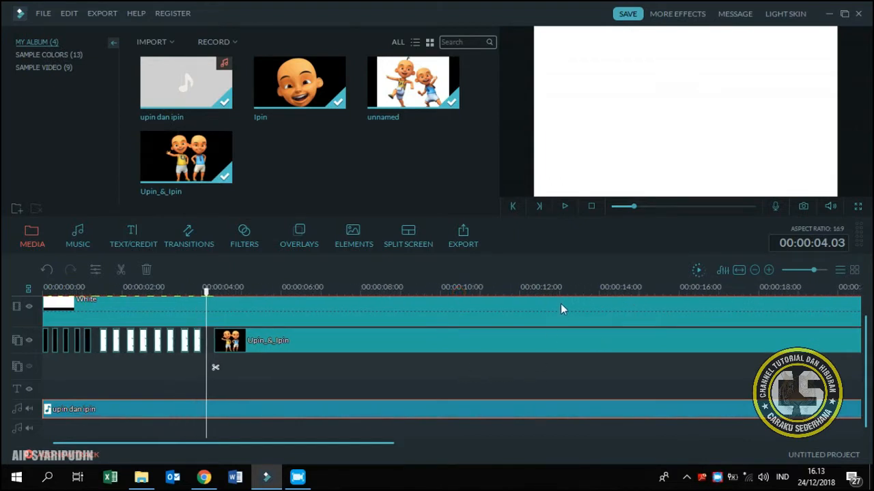
pyautogui.doubleClick(463, 417)
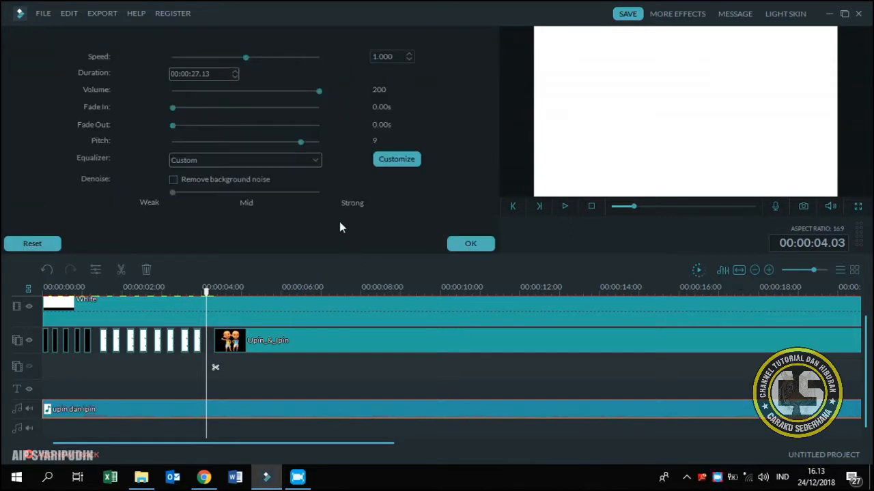
pyautogui.moveTo(300, 143); pyautogui.dragTo(306, 144)
pyautogui.moveTo(306, 144); pyautogui.dragTo(337, 151)
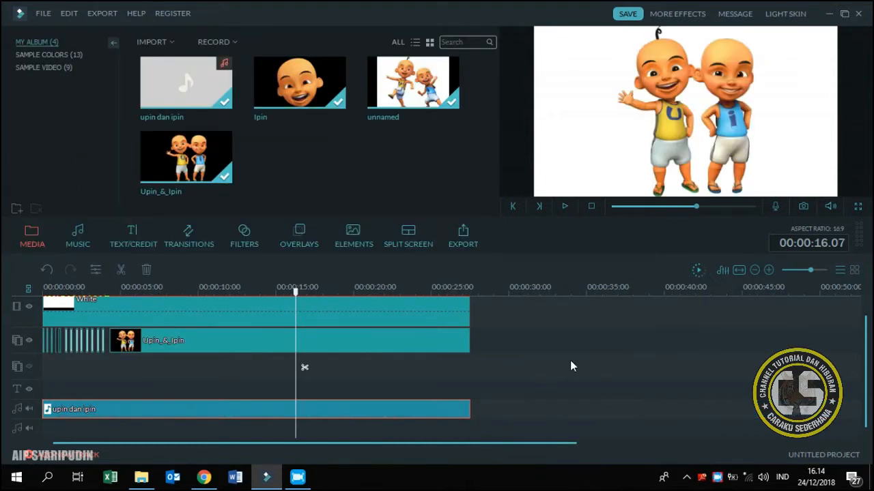
# - Paste a copy of the upin dan ipin audio at 00:00:27.13 and move it to the start of the second audio track
pyautogui.rightClick(427, 410)
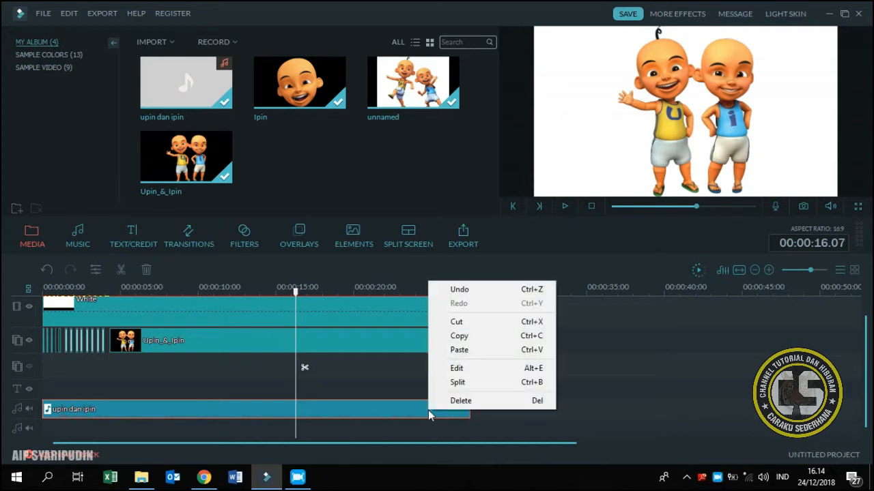
pyautogui.click(469, 342)
pyautogui.click(471, 292)
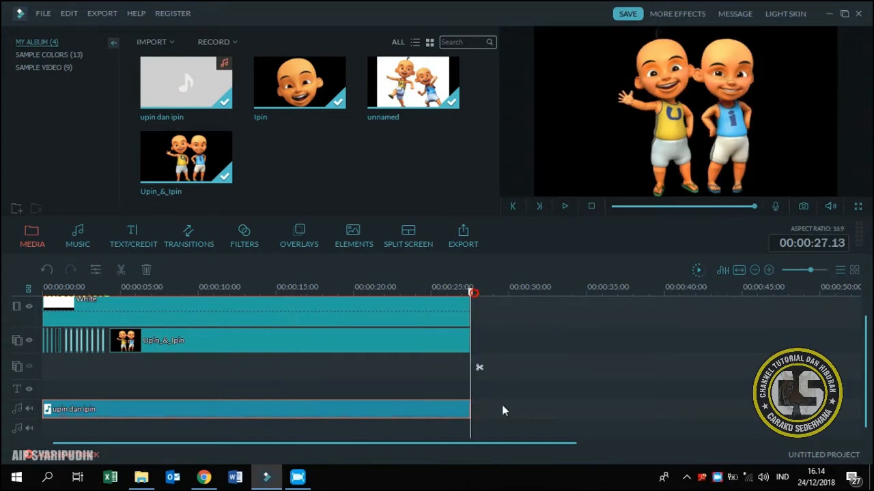
pyautogui.rightClick(501, 408)
pyautogui.click(536, 352)
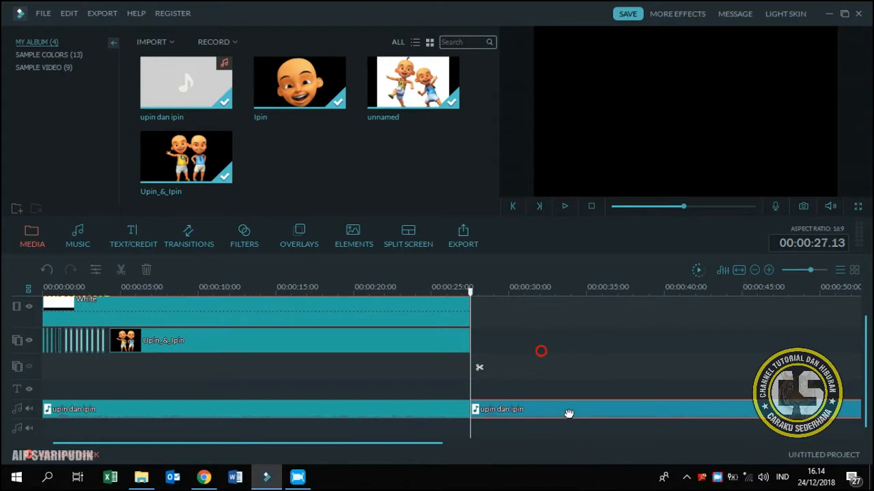
pyautogui.moveTo(567, 413); pyautogui.dragTo(130, 424)
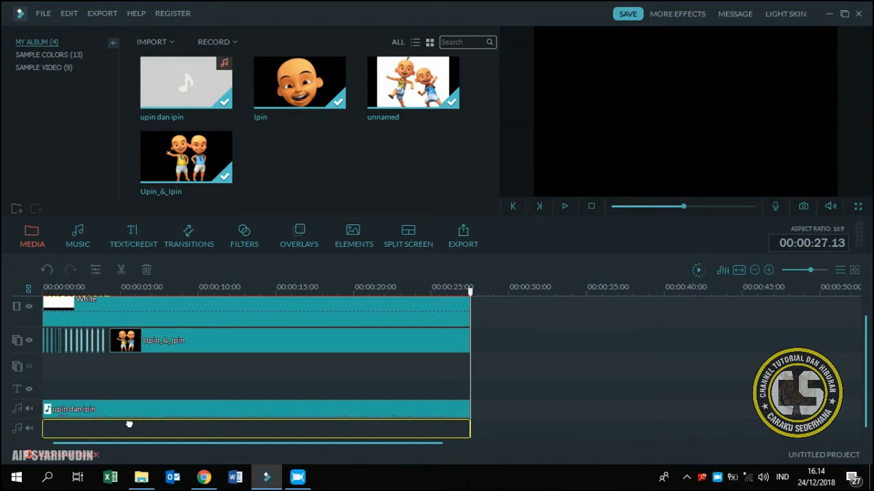
pyautogui.moveTo(129, 424); pyautogui.dragTo(130, 425)
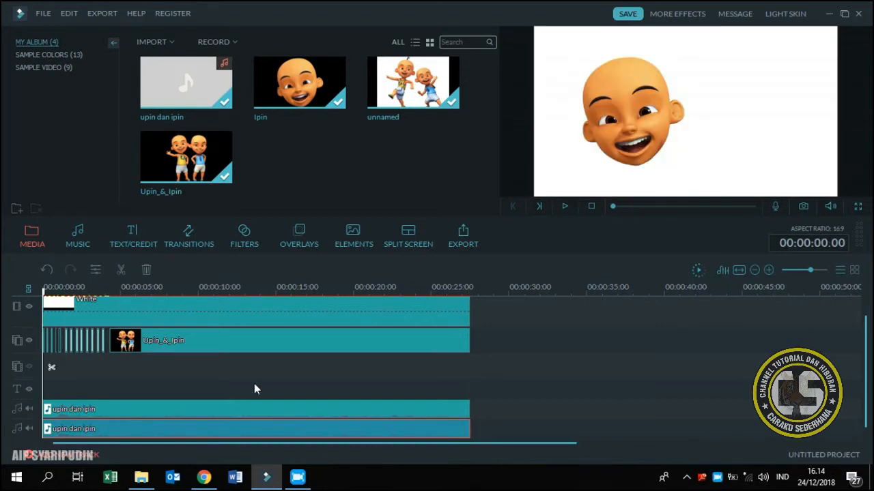
# - Set the pitch of the upin dan ipin copy on the second audio track to 12 and preview the sequence from the start
pyautogui.doubleClick(438, 431)
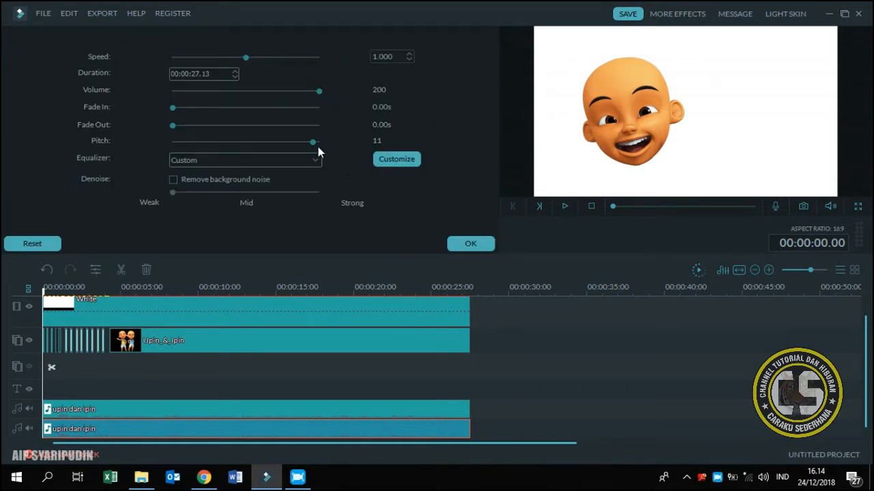
pyautogui.moveTo(314, 143); pyautogui.dragTo(329, 143)
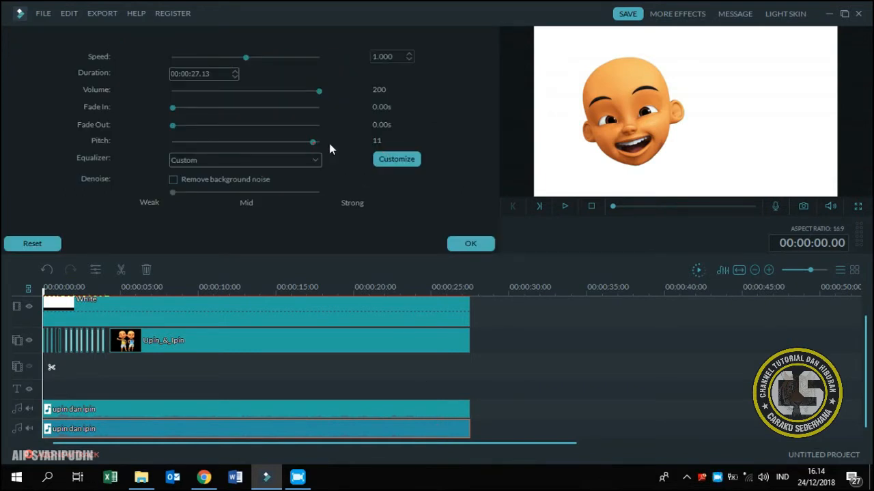
pyautogui.click(477, 243)
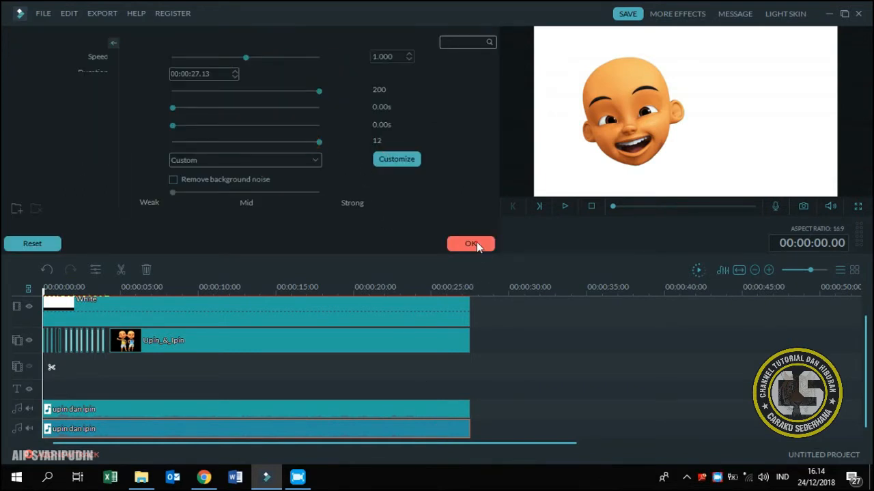
pyautogui.click(565, 206)
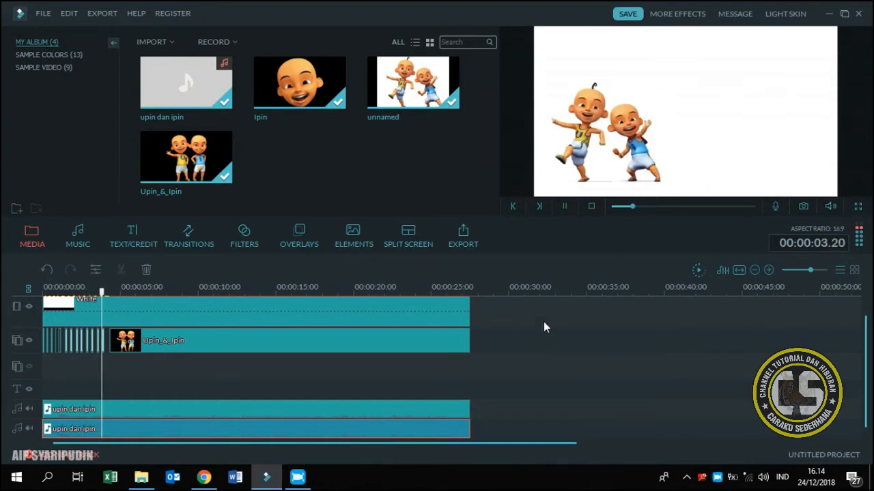
pyautogui.click(565, 206)
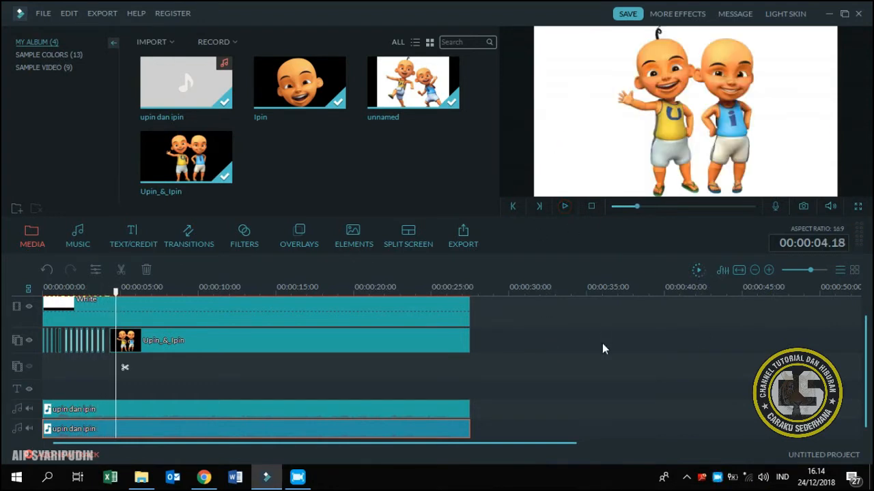
# - Render the timeline preview and return the playhead to the start of the sequence
pyautogui.click(699, 271)
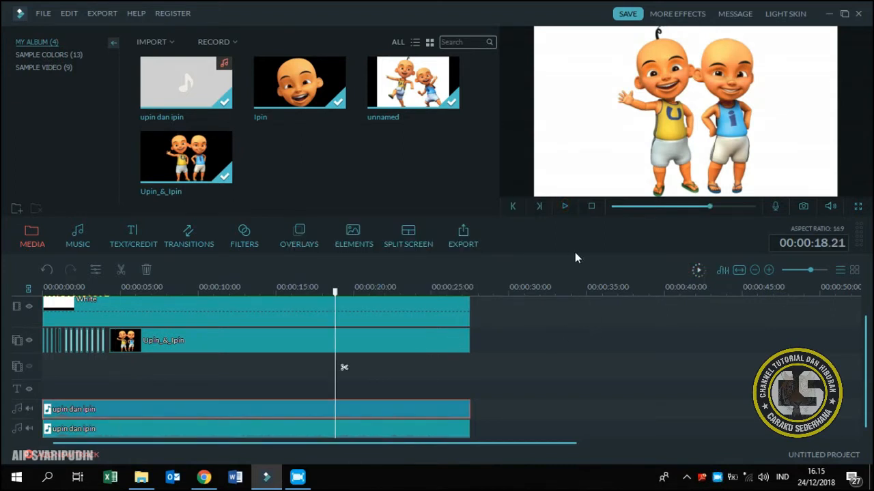
pyautogui.moveTo(573, 255); pyautogui.dragTo(573, 216)
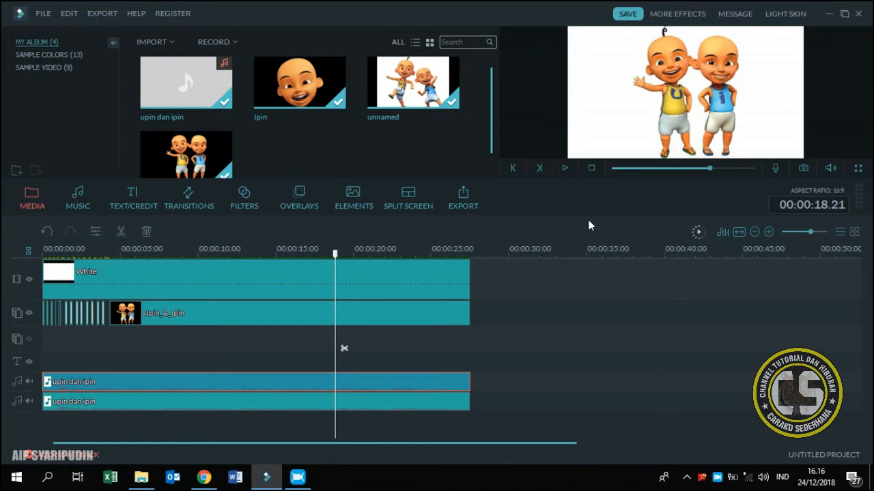
pyautogui.click(592, 170)
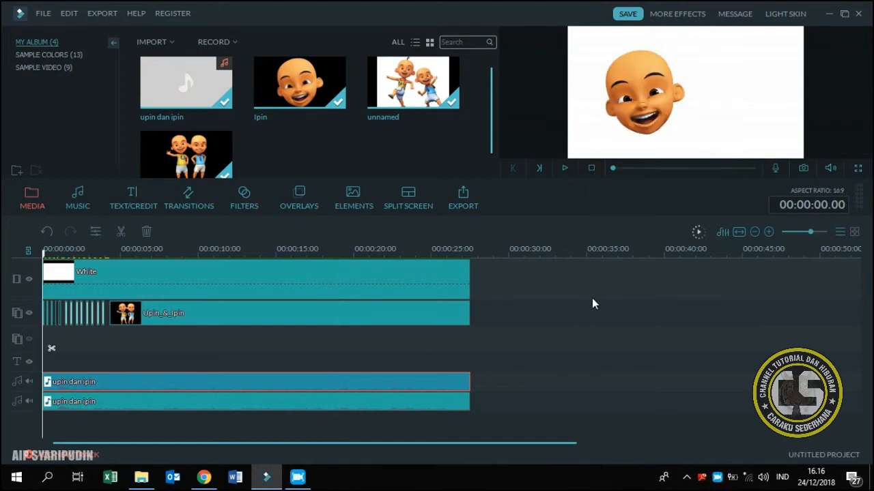
pyautogui.moveTo(523, 252); pyautogui.dragTo(722, 272)
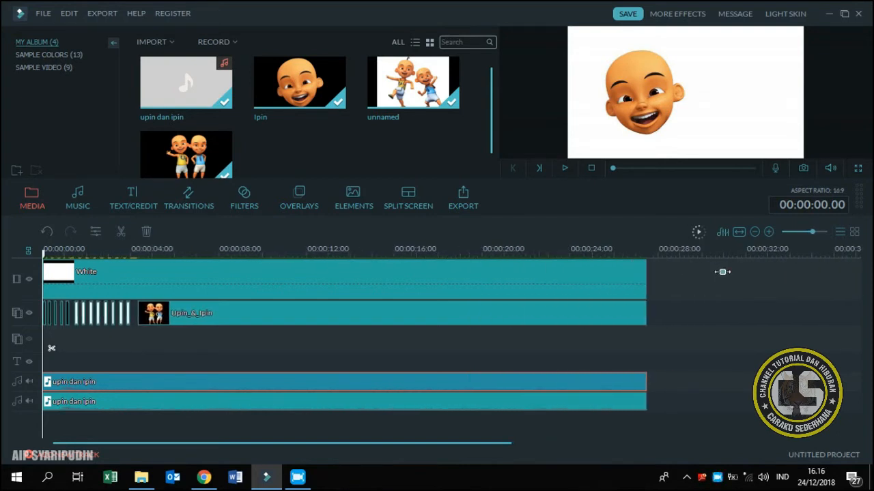